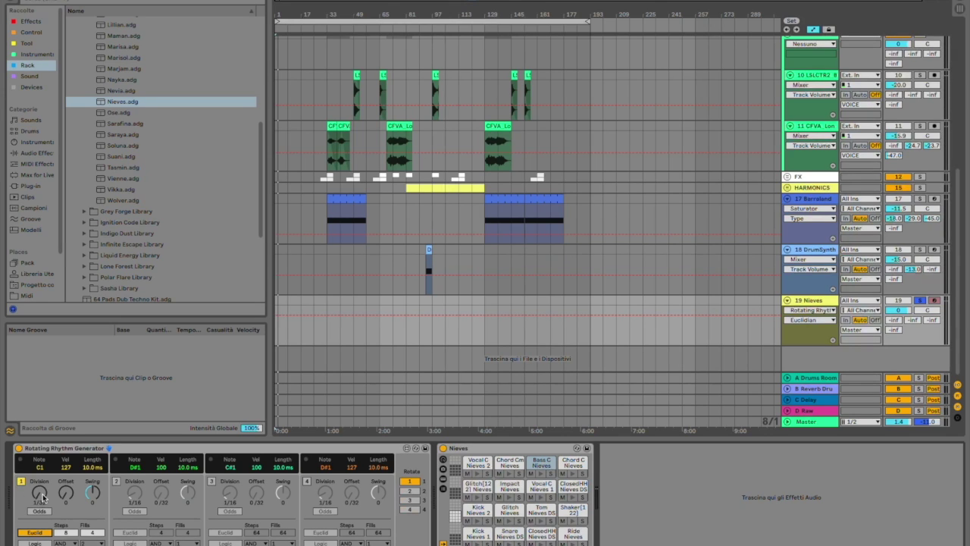
Set the division of voice 1 in the Rotating Rhythm Generator to 1/4.
click(39, 496)
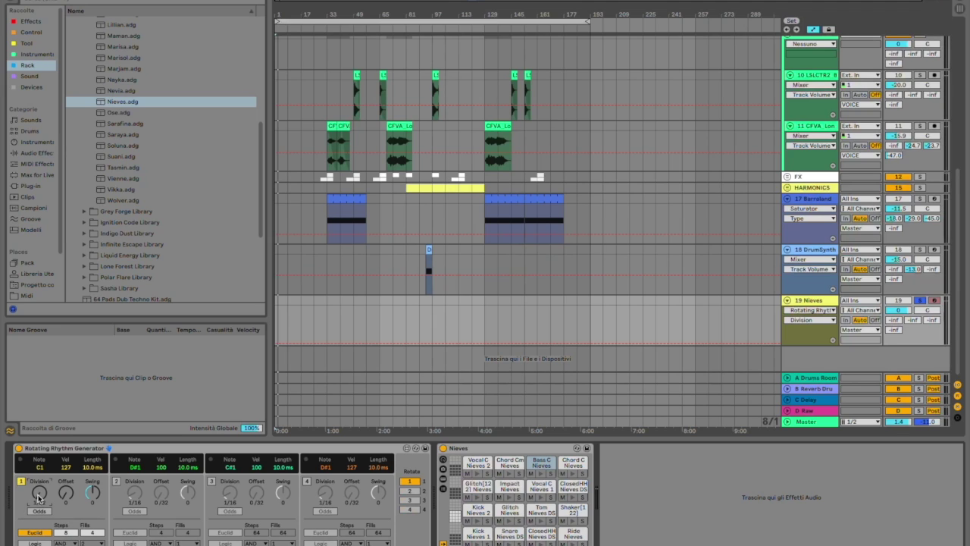
drag(39, 491, 45, 457)
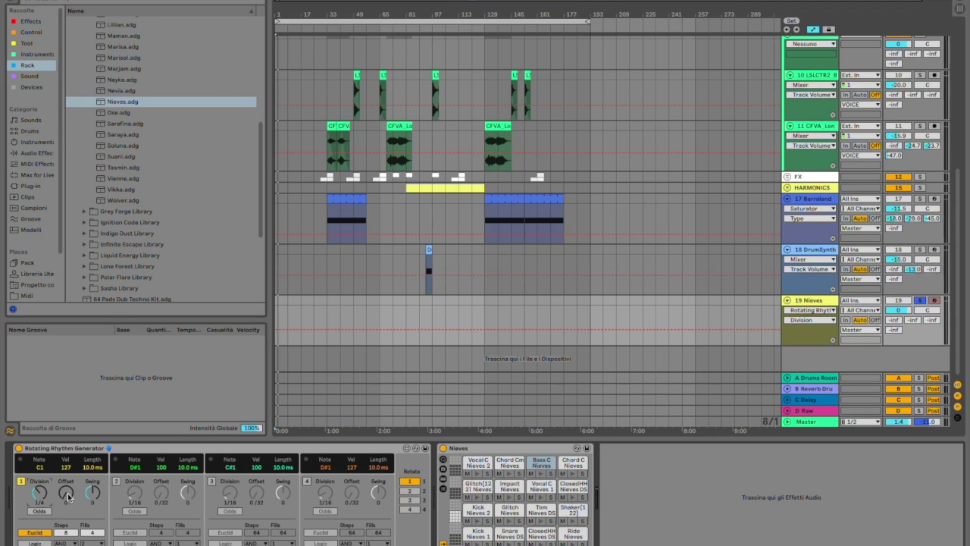
mouse_move(35, 499)
mouse_down()
mouse_move(52, 485)
mouse_move(50, 496)
mouse_up()
Toggle Euclidean mode off and on for voice 1, try 40 steps, and restore its steps to 8 and fills to 4.
click(40, 533)
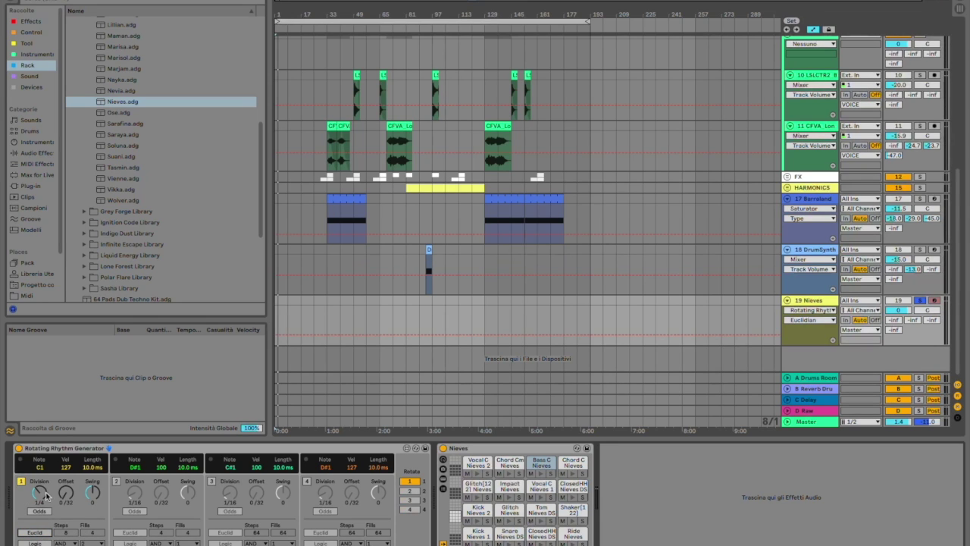
click(35, 533)
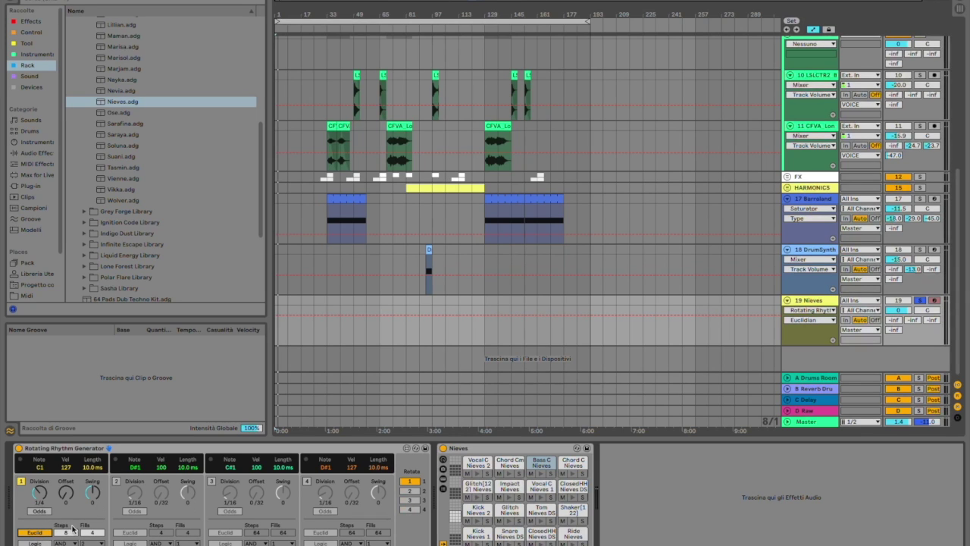
drag(76, 536, 76, 507)
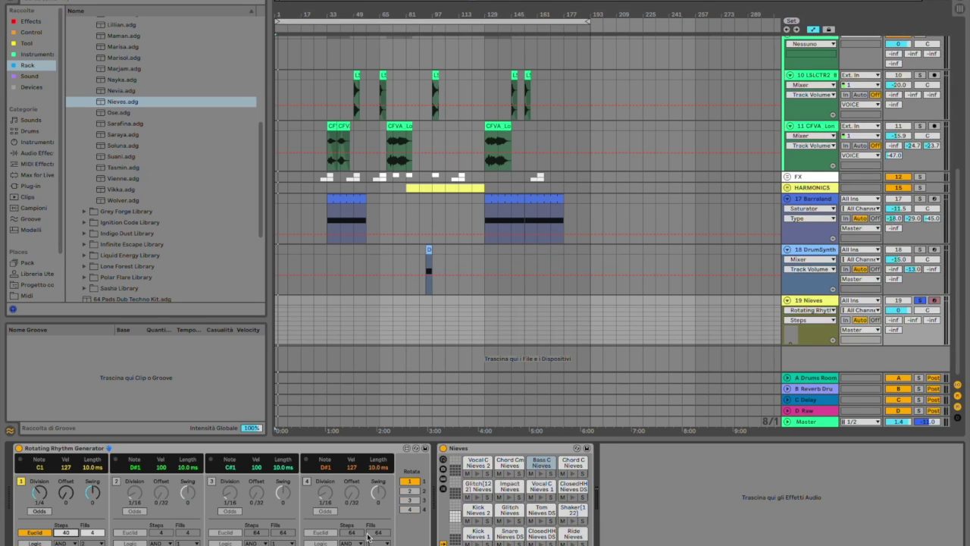
drag(71, 535, 89, 485)
drag(89, 533, 89, 536)
Toggle voice 1 off and on, and activate voices 2, 3 and 4 in the Rotating Rhythm Generator.
click(20, 483)
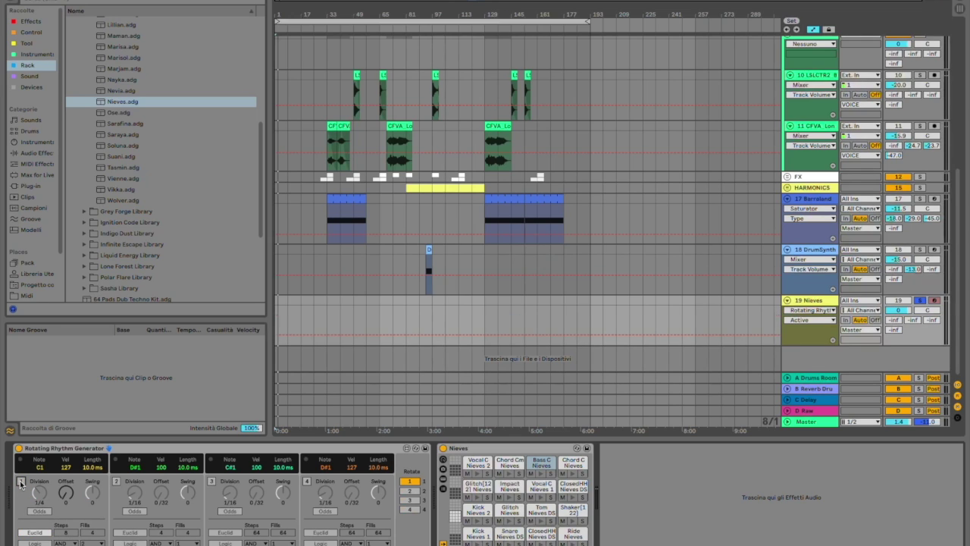
click(21, 483)
click(116, 481)
click(211, 481)
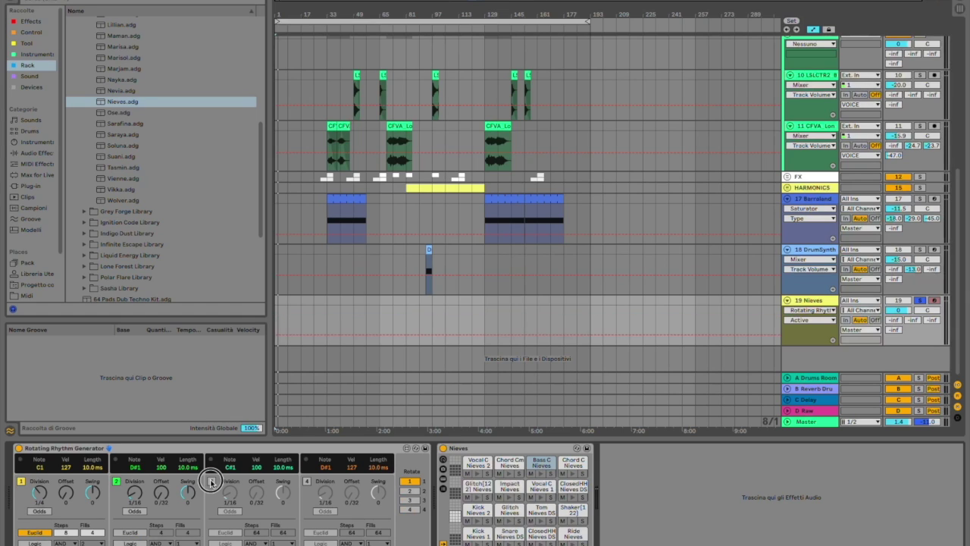
click(307, 482)
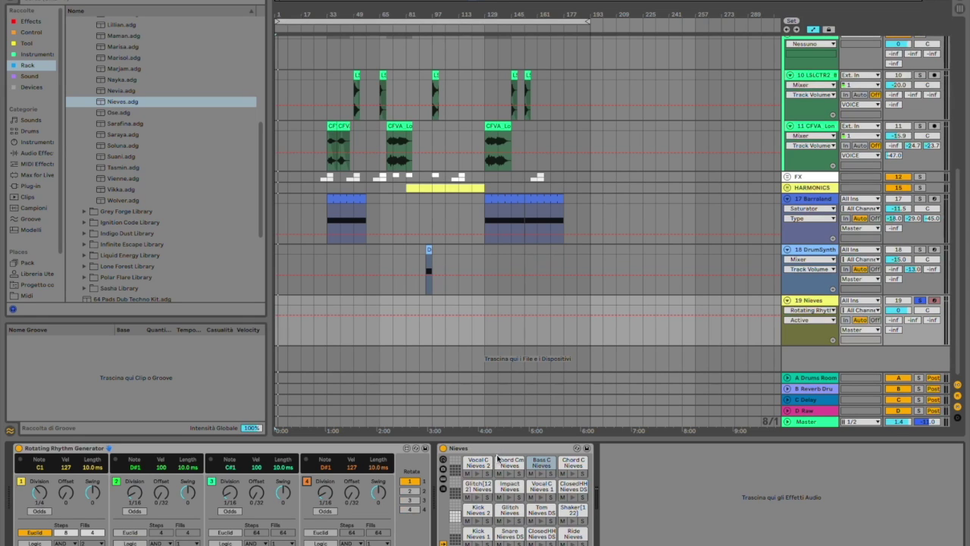
Turn off Euclidean mode for voice 1 and lower the Nieves track volume to -9.9.
scroll(181, 256, up, 5)
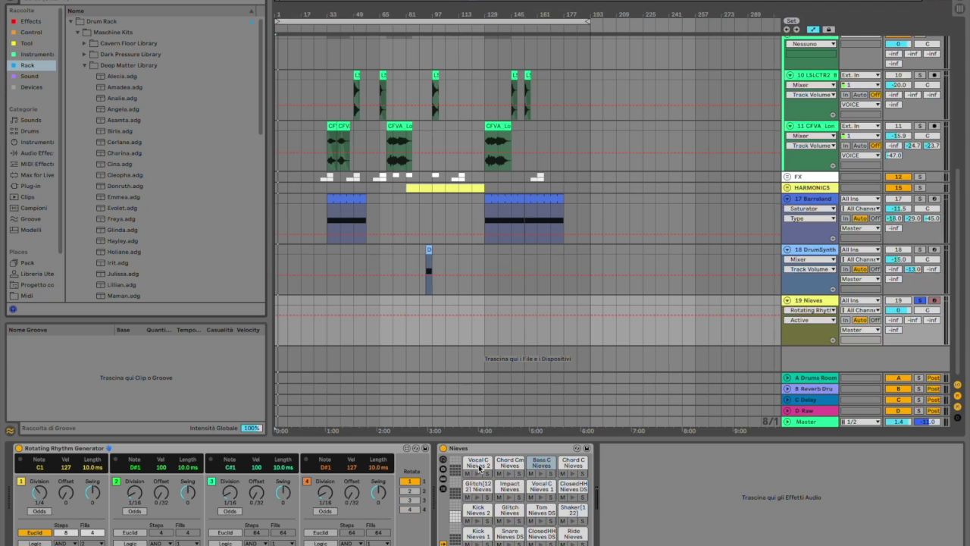
click(45, 532)
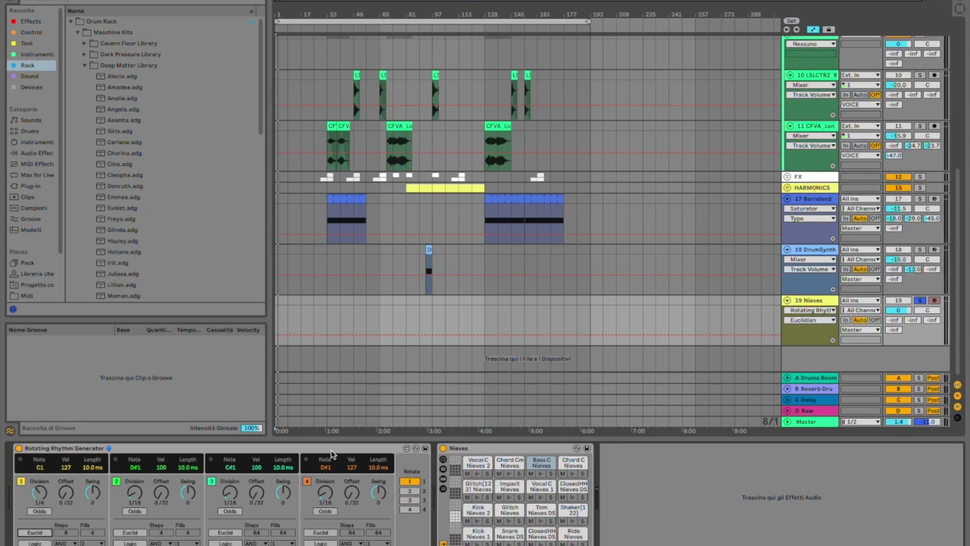
drag(903, 312, 903, 333)
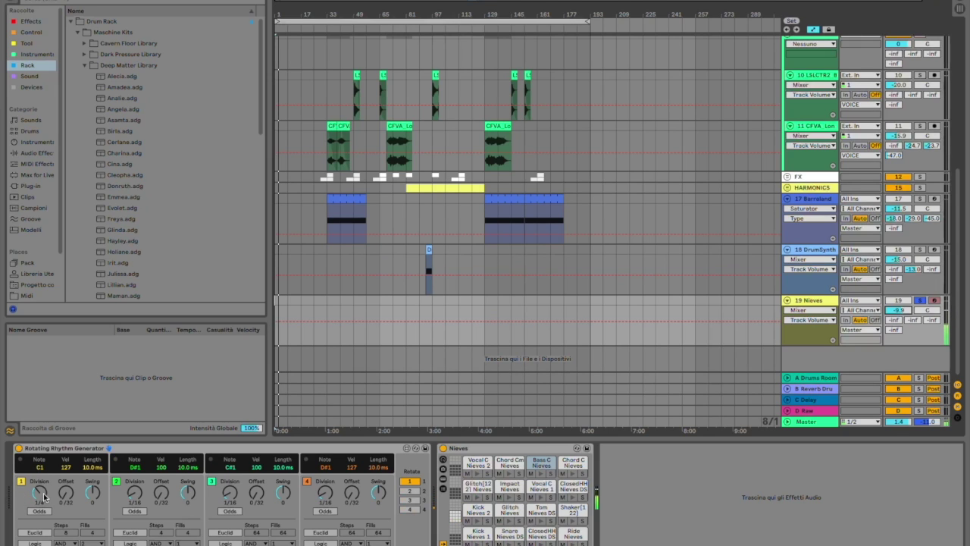
Set the division of all four rhythm generator voices to 1/4.
drag(38, 493, 38, 498)
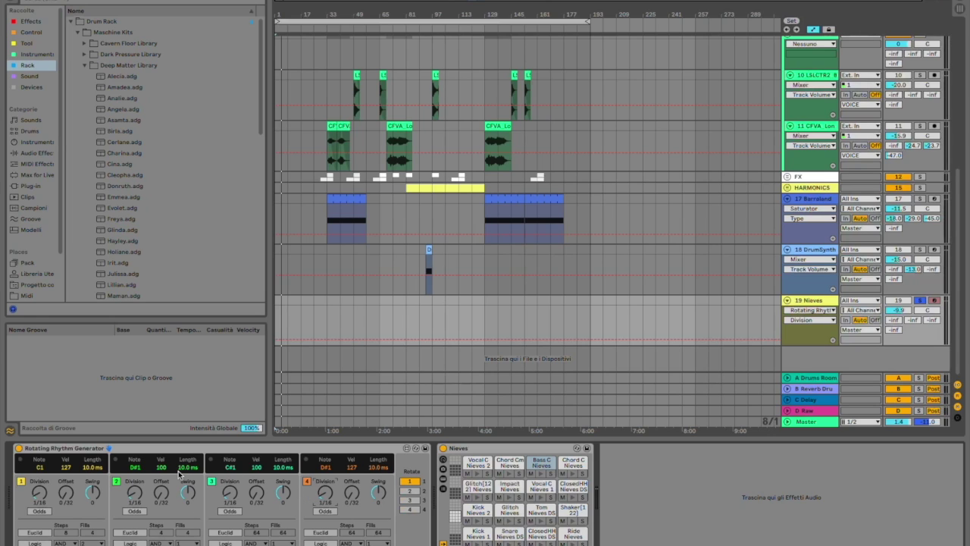
drag(39, 491, 36, 471)
drag(134, 494, 133, 472)
drag(229, 494, 225, 477)
drag(325, 496, 321, 476)
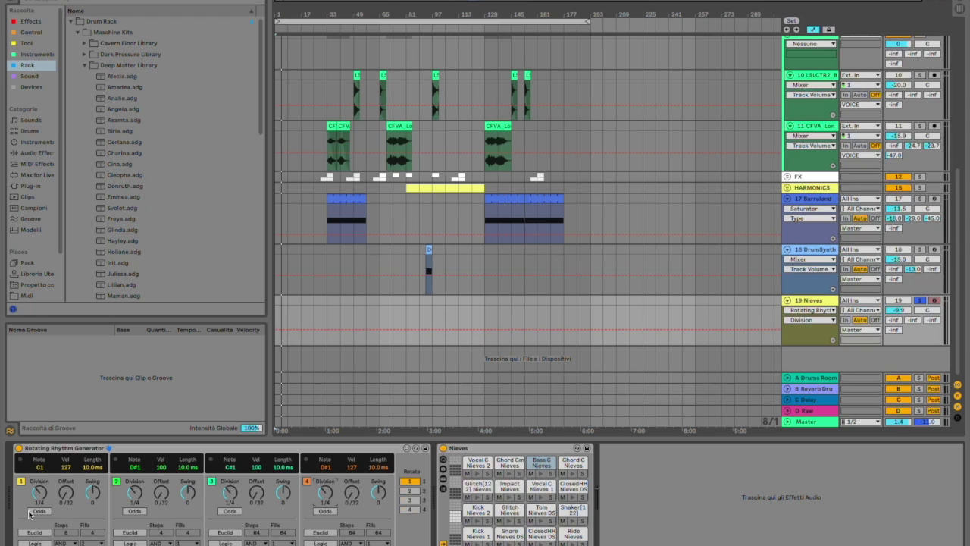
Deactivate voice 2, set its note to D1 and reactivate it.
click(116, 481)
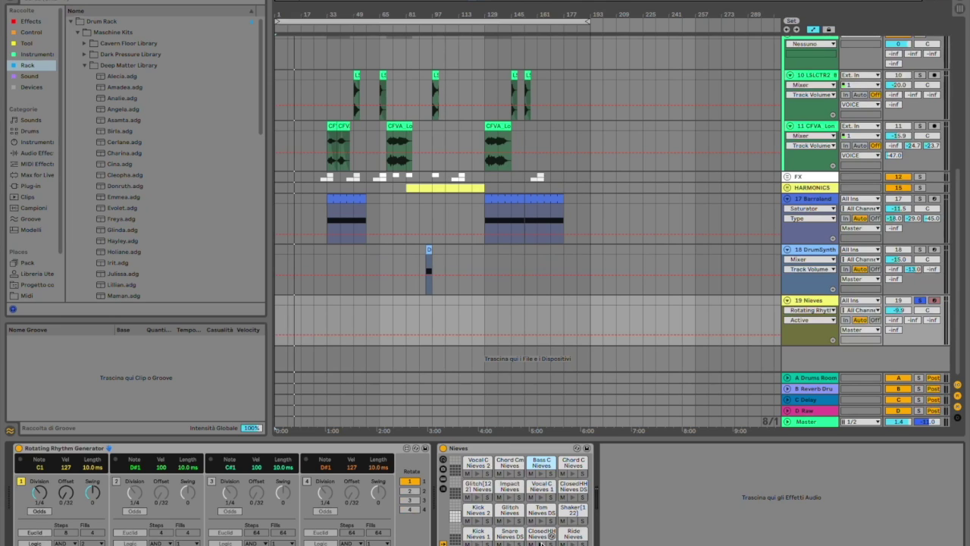
click(134, 468)
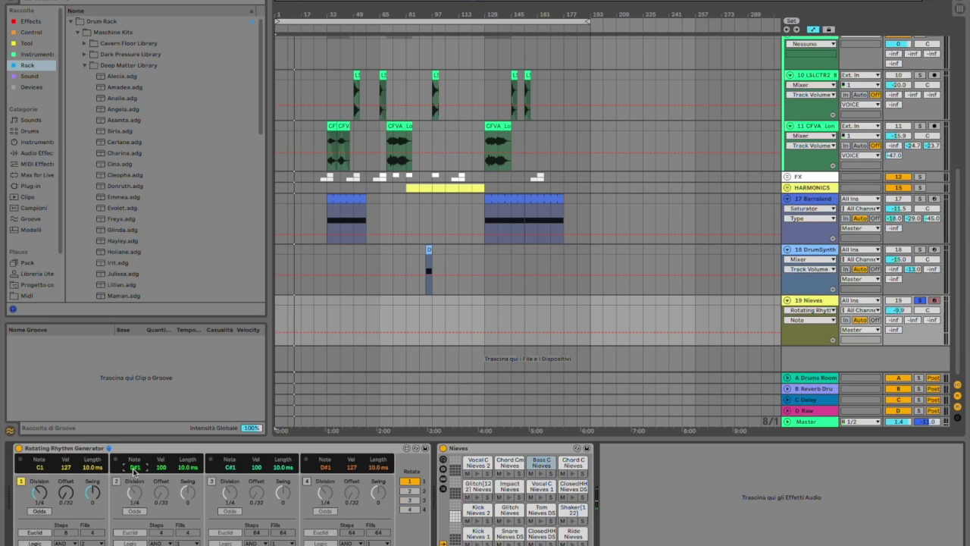
click(133, 468)
scroll(133, 469, up, 1)
click(116, 482)
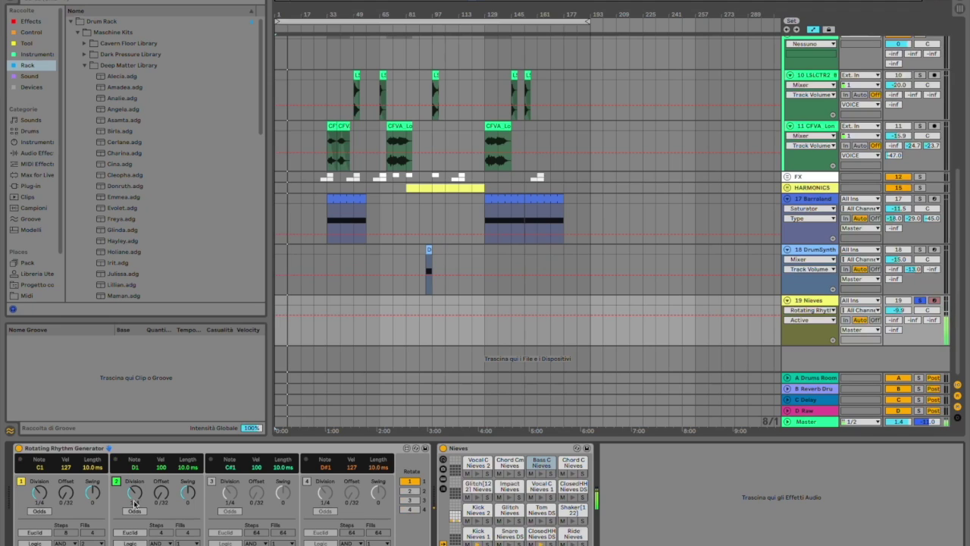
Set the offset of voice 2 to 8/32.
click(160, 494)
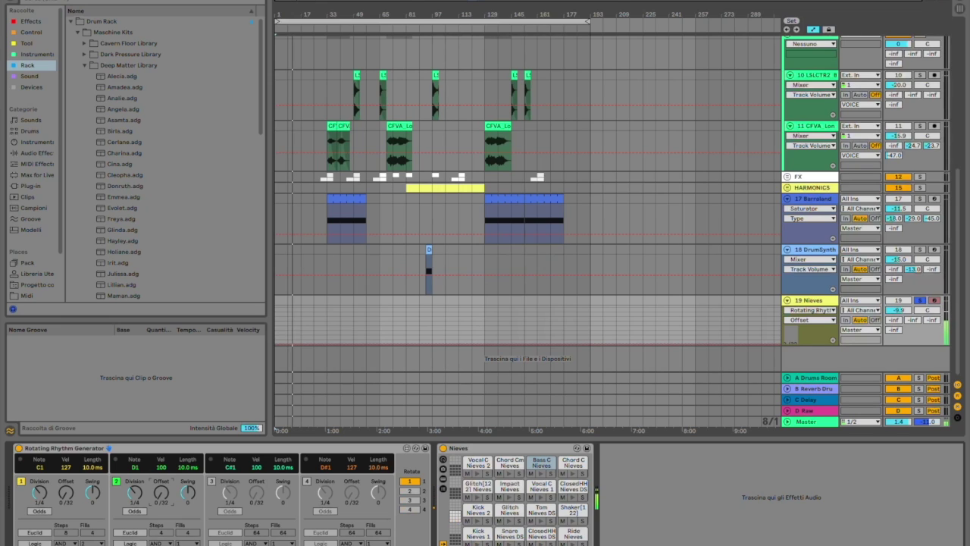
drag(161, 494, 162, 476)
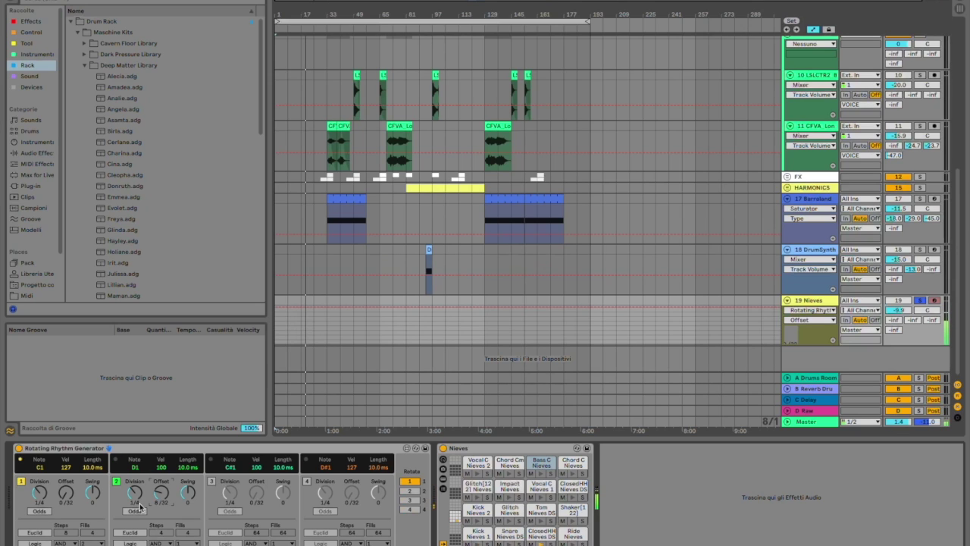
drag(158, 507, 195, 495)
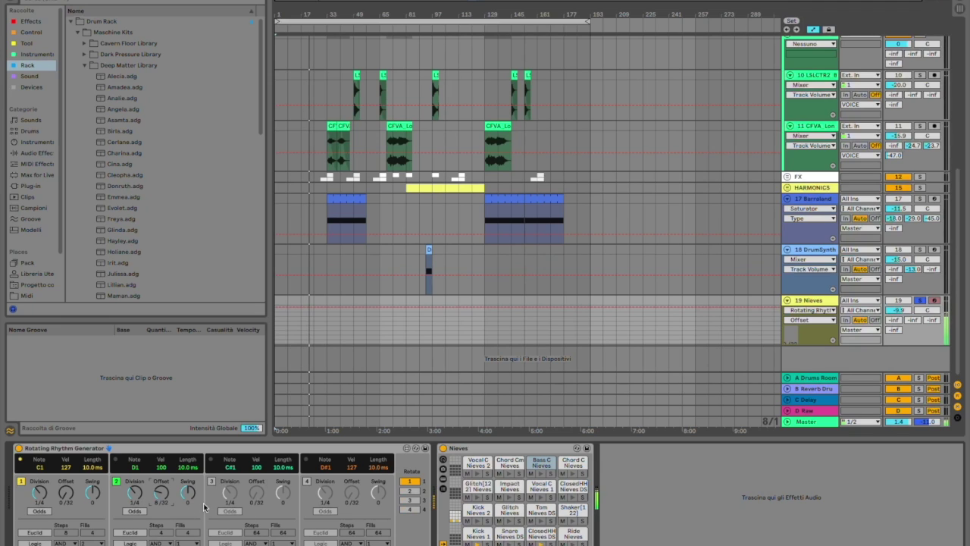
Try a swing of 14 on voice 2 and reset it to 0.
drag(188, 493, 188, 484)
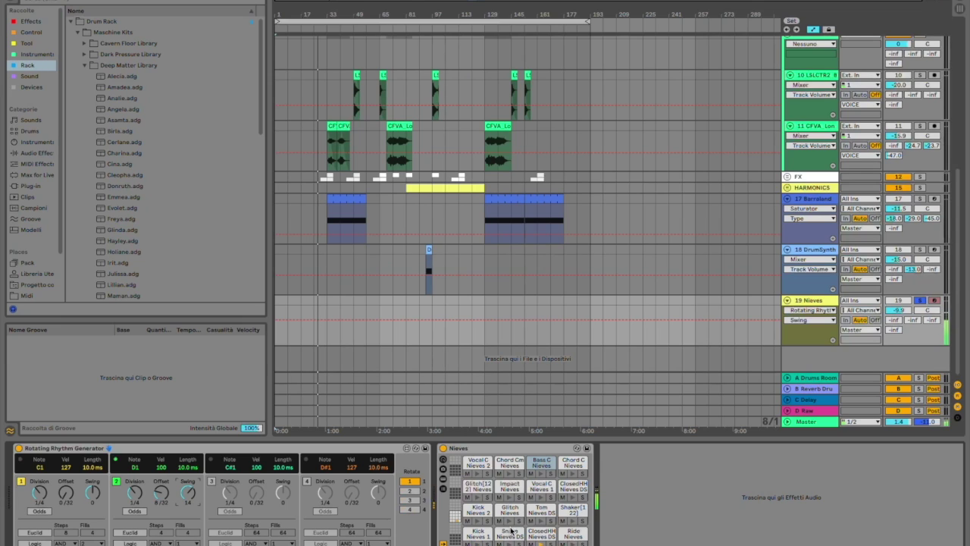
scroll(512, 531, up, 10)
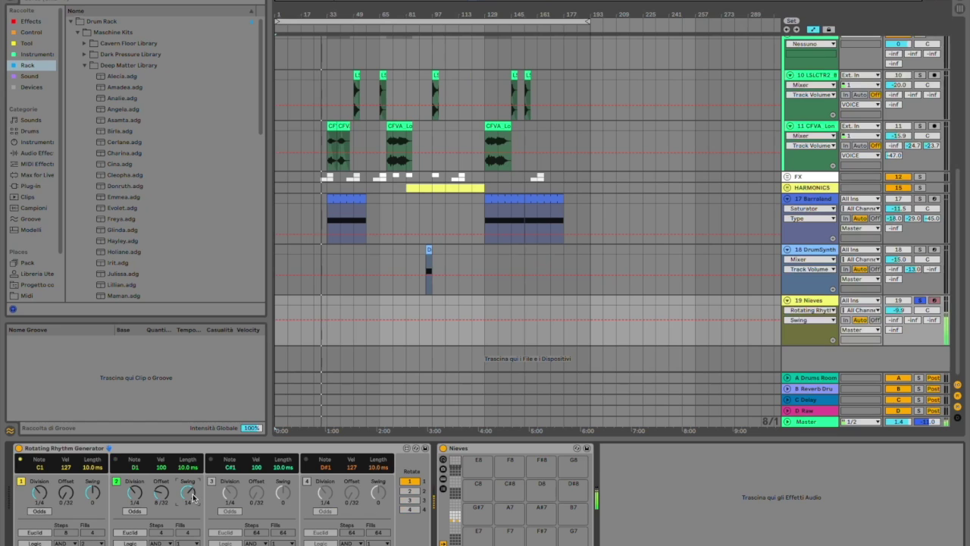
double_click(191, 497)
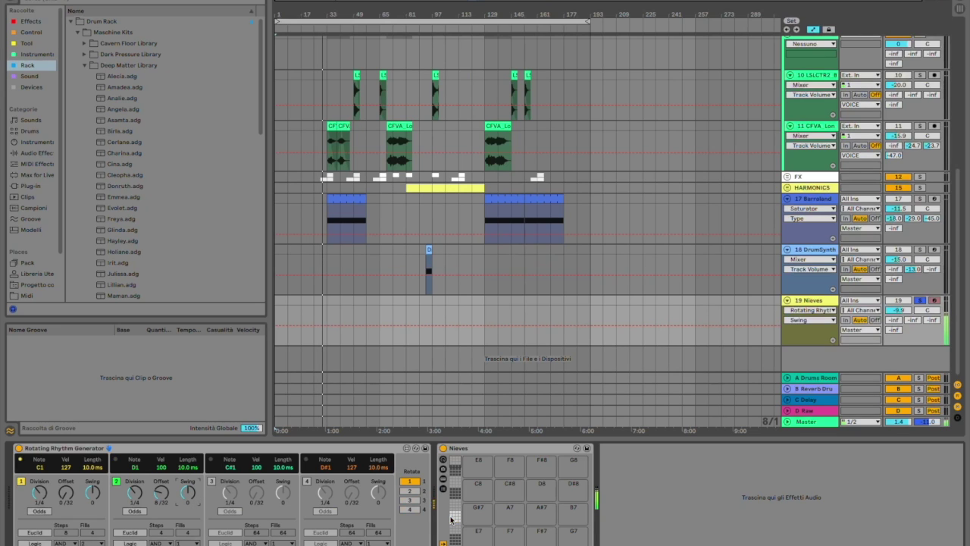
scroll(511, 497, down, 10)
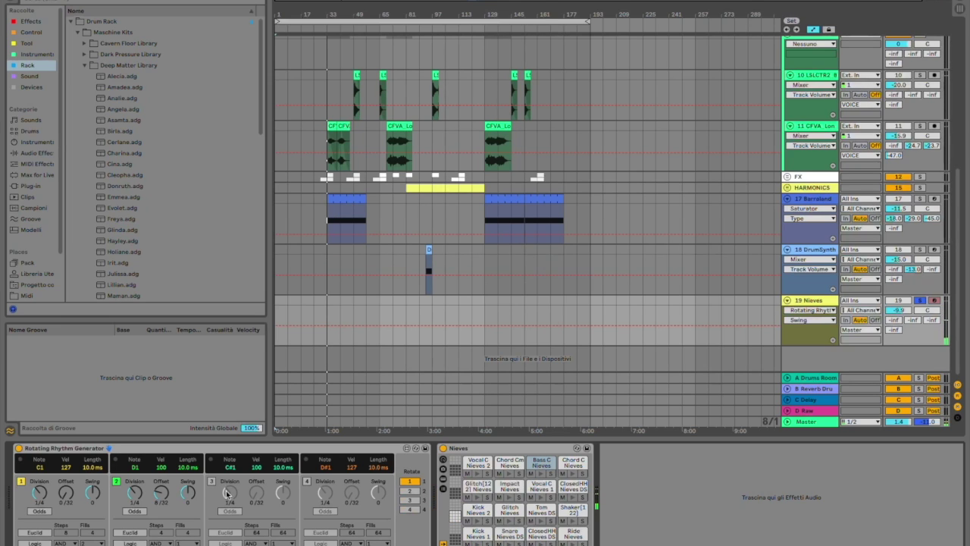
Try note G8 on voice 1 and browse the pad banks of the Nieves drum rack.
click(41, 467)
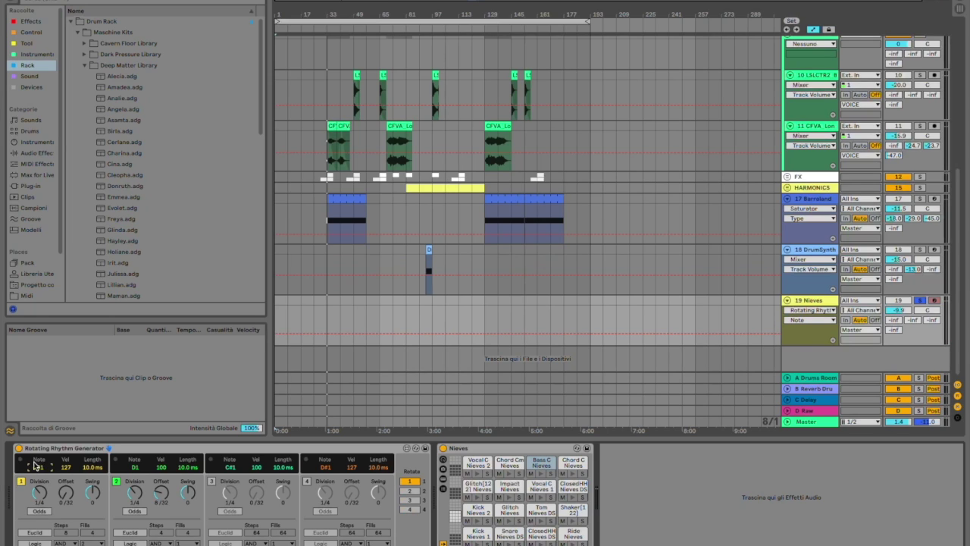
drag(39, 468, 42, 298)
click(457, 537)
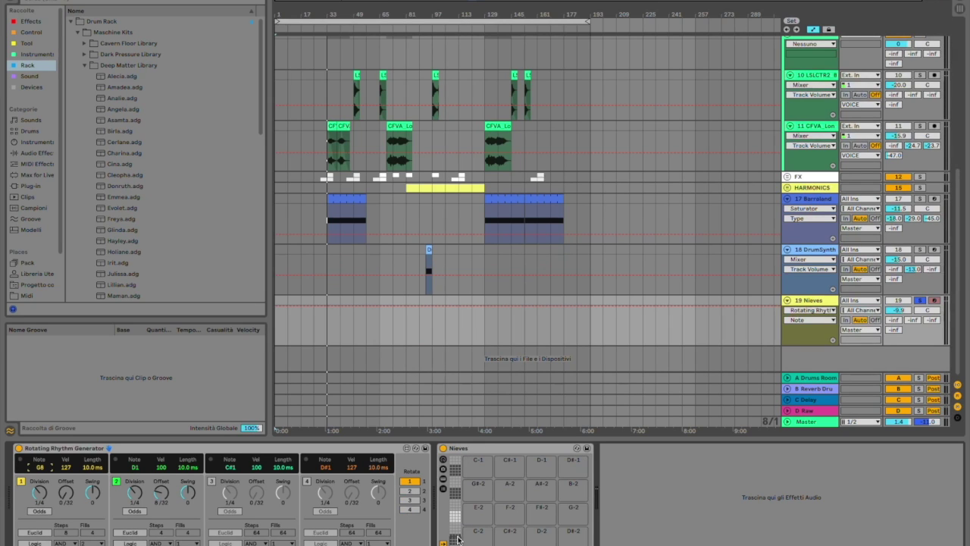
scroll(457, 539, up, 1)
click(457, 520)
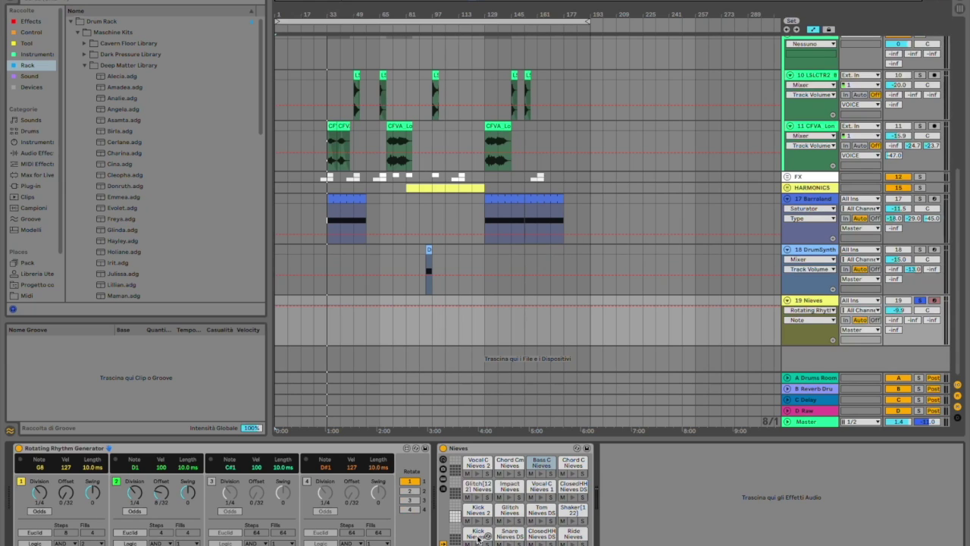
scroll(460, 534, down, 4)
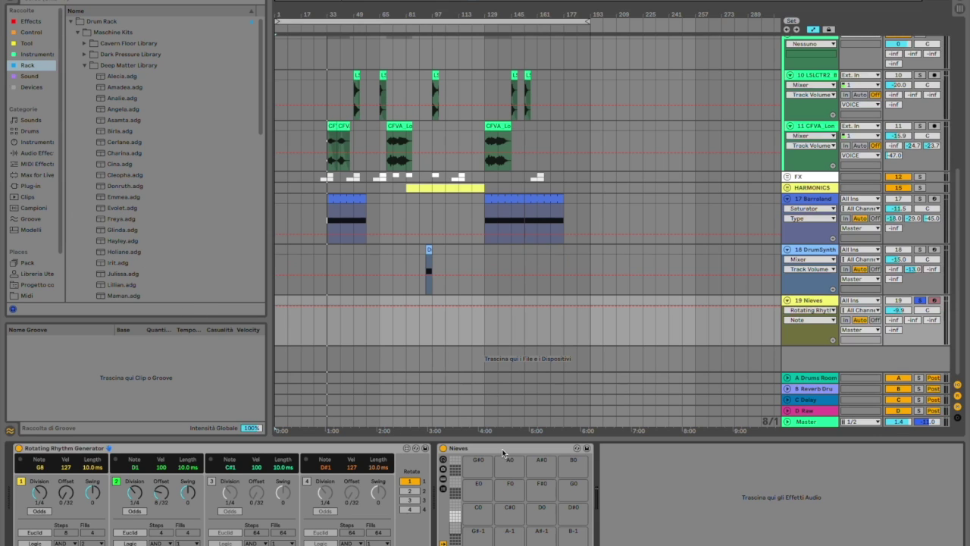
click(460, 509)
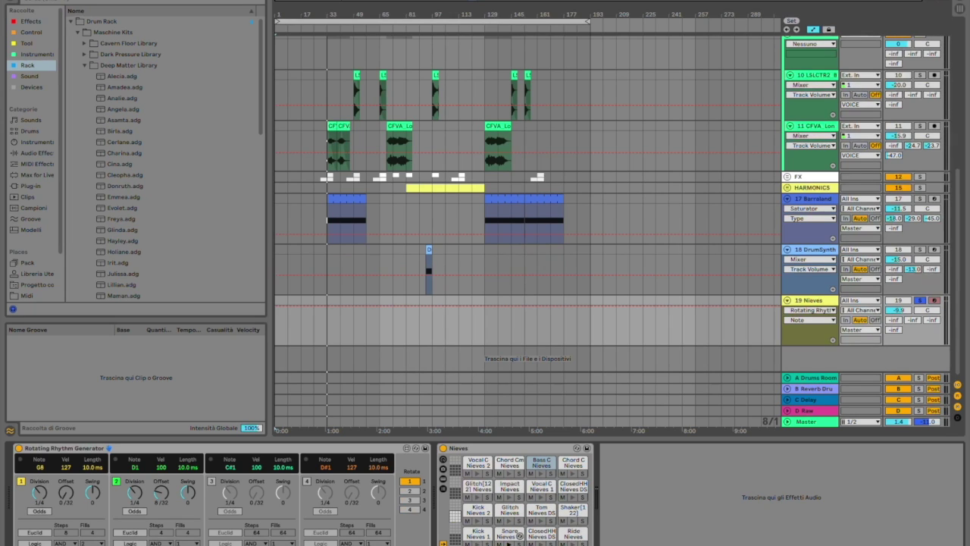
Activate voice 3 and set the note of voice 1 to C1.
click(212, 482)
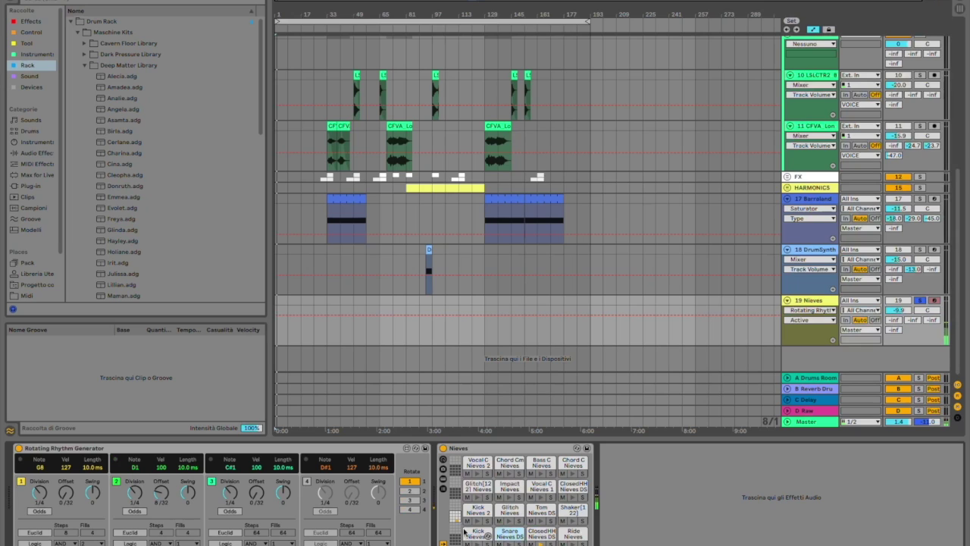
click(43, 470)
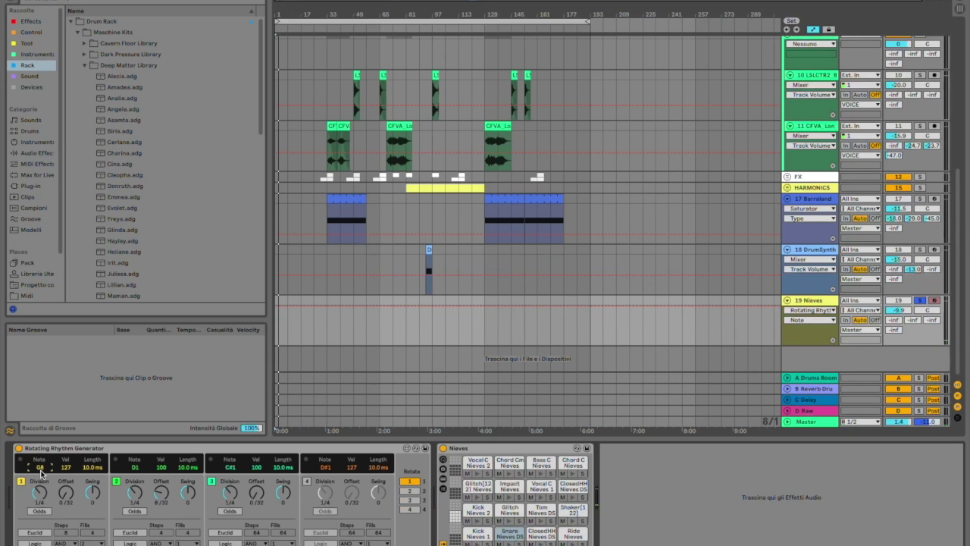
drag(42, 470, 41, 522)
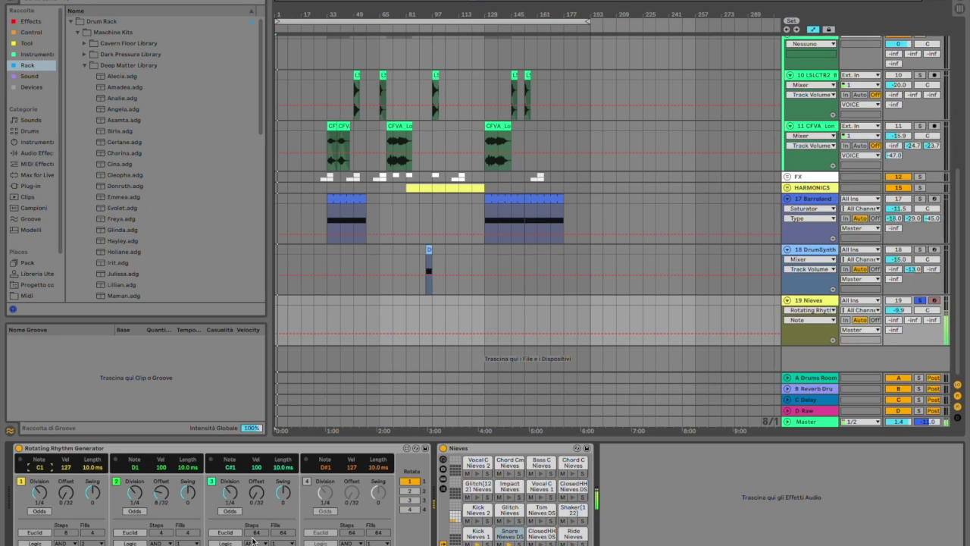
Enable Euclidean mode for voice 3 with 8 steps and 2 fills.
click(226, 533)
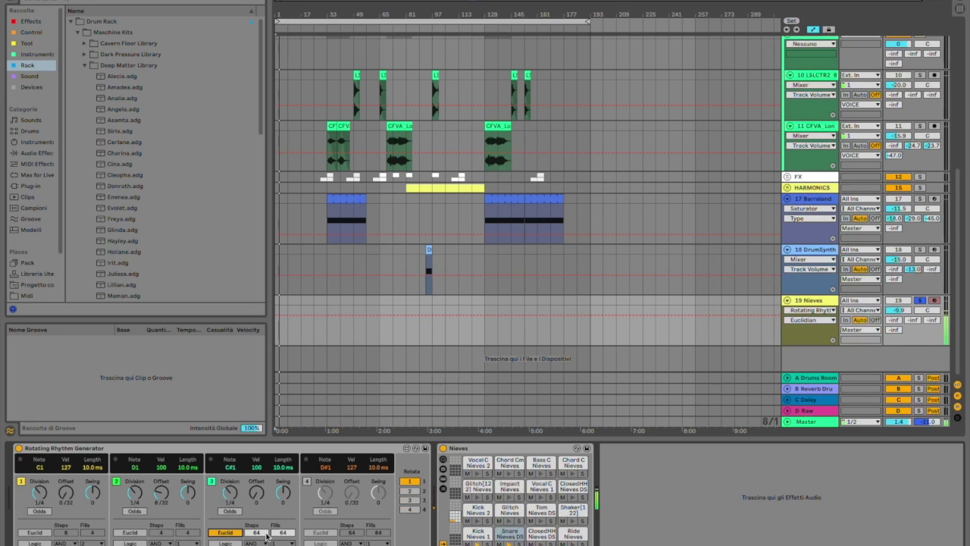
drag(256, 533, 278, 521)
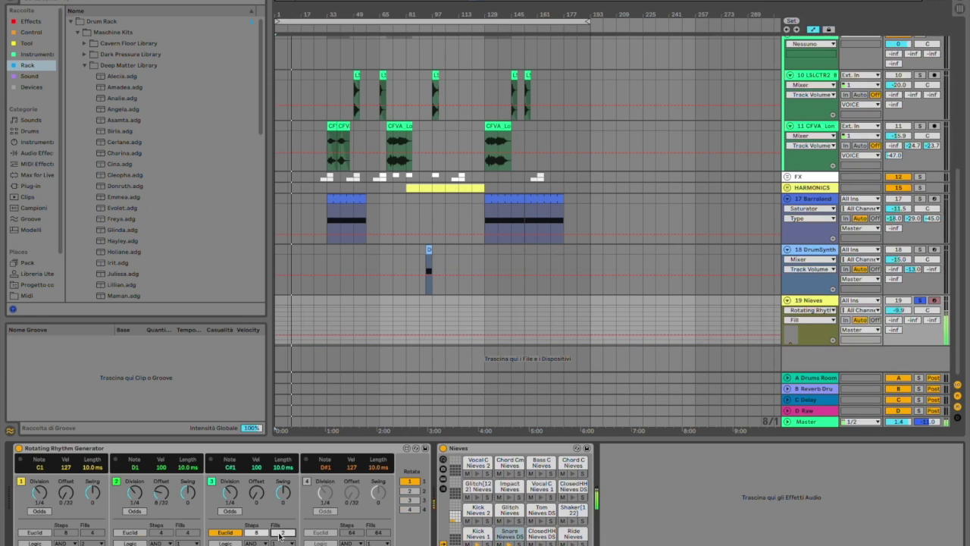
click(263, 533)
key(Up)
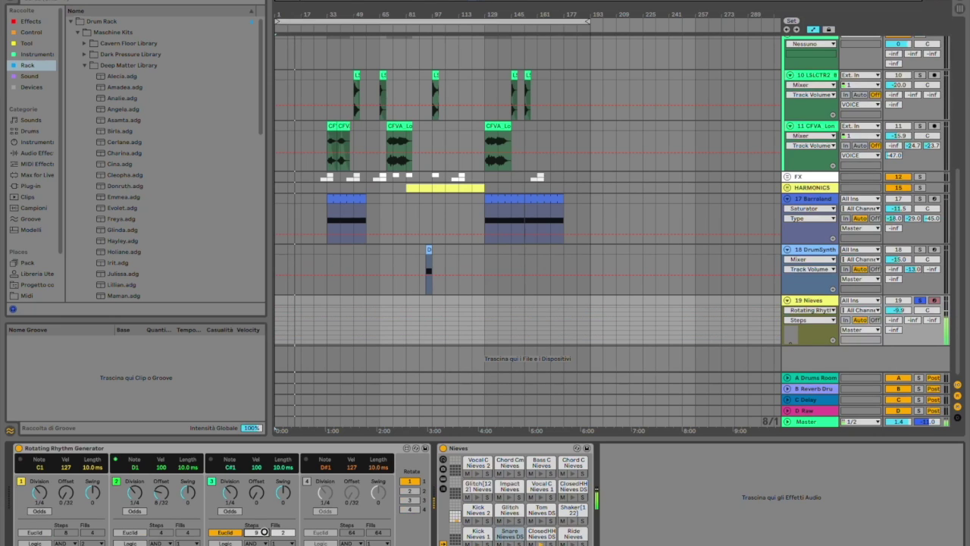
key(Down)
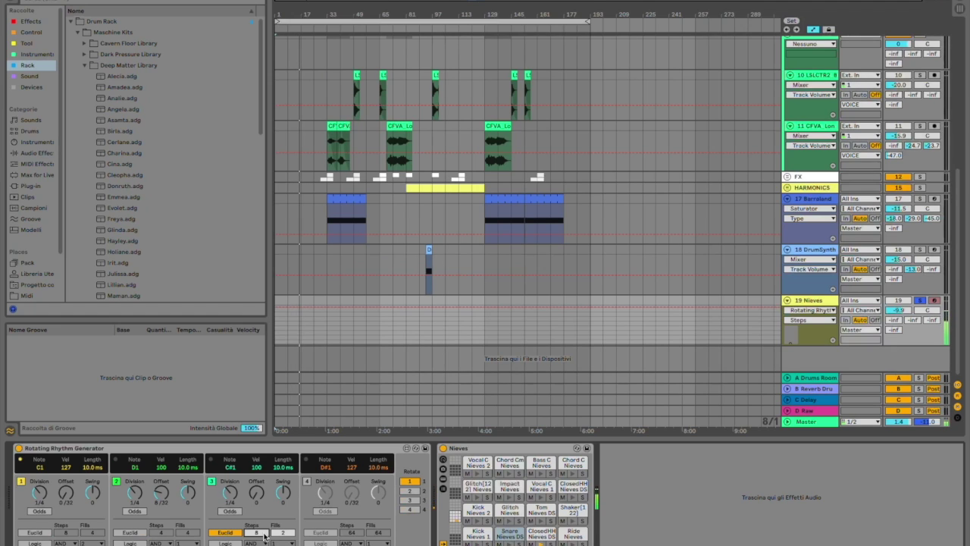
Set the Euclidean pattern of voice 3 to 4 steps, try 1, 3 and 4 fills, and settle on 2 fills.
drag(264, 536, 258, 536)
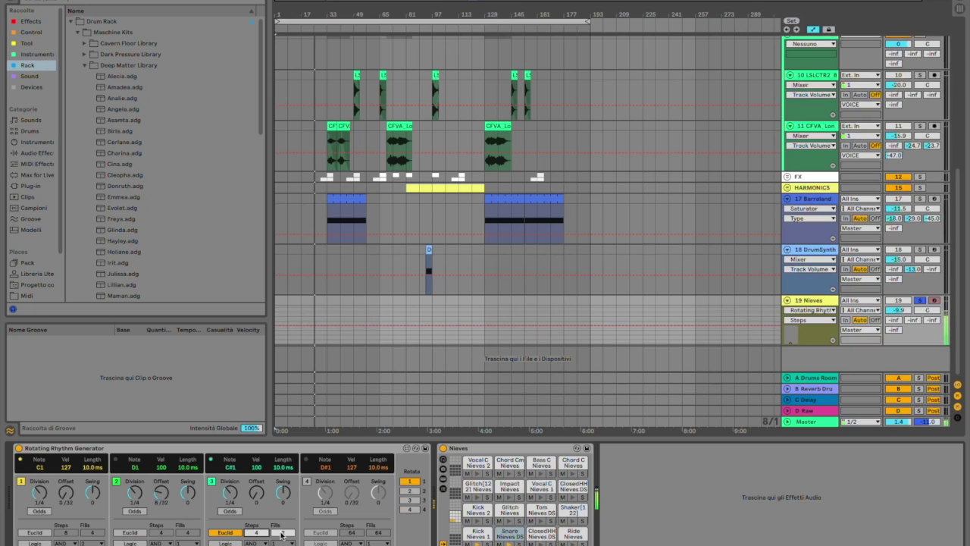
drag(281, 535, 281, 531)
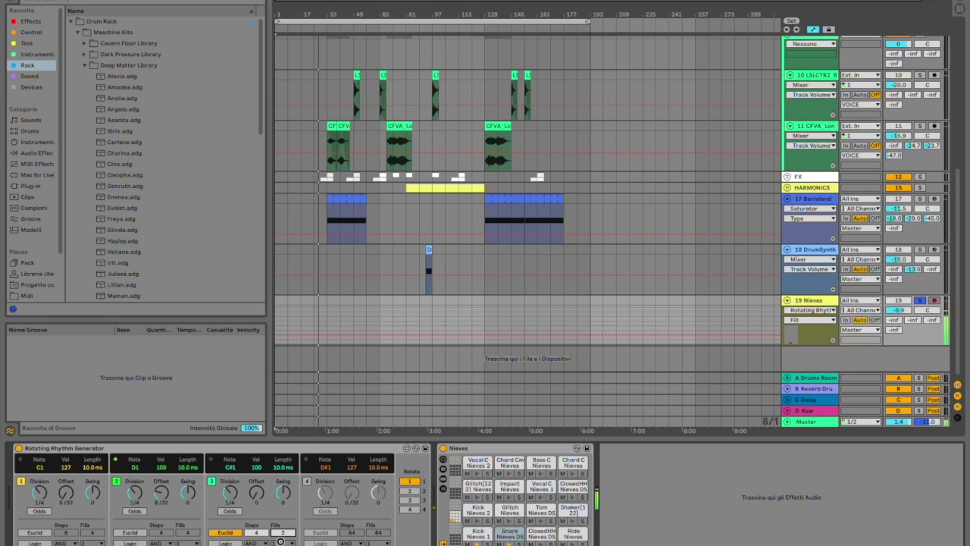
drag(281, 535, 282, 539)
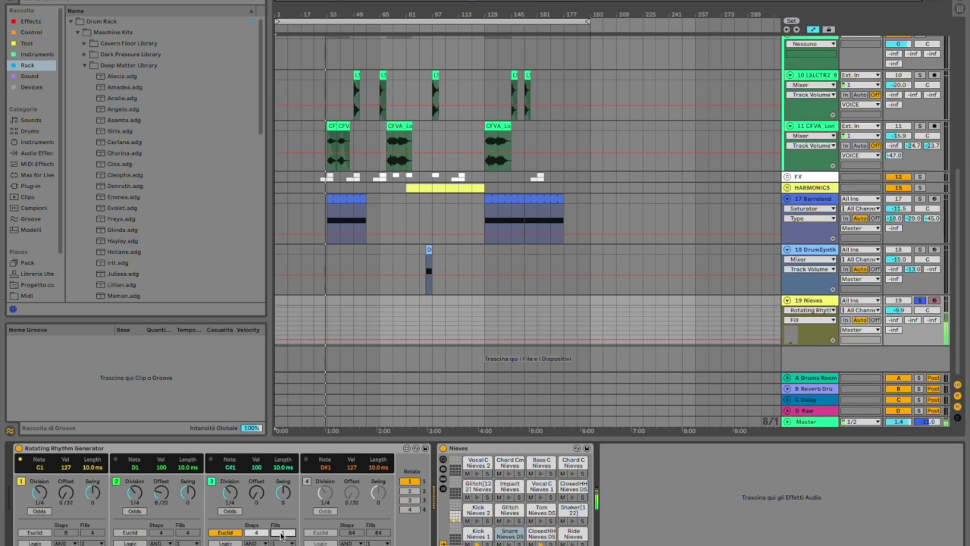
text(1)
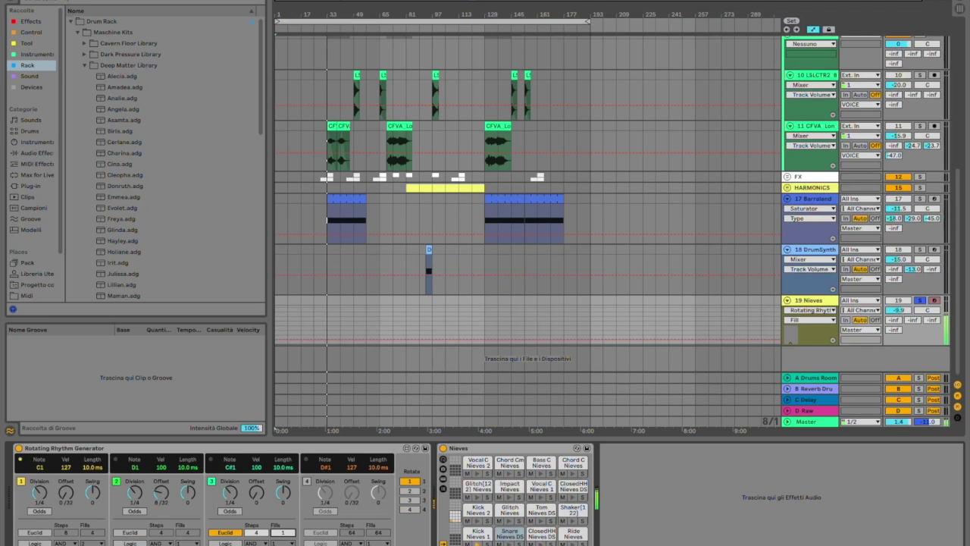
drag(281, 530, 281, 510)
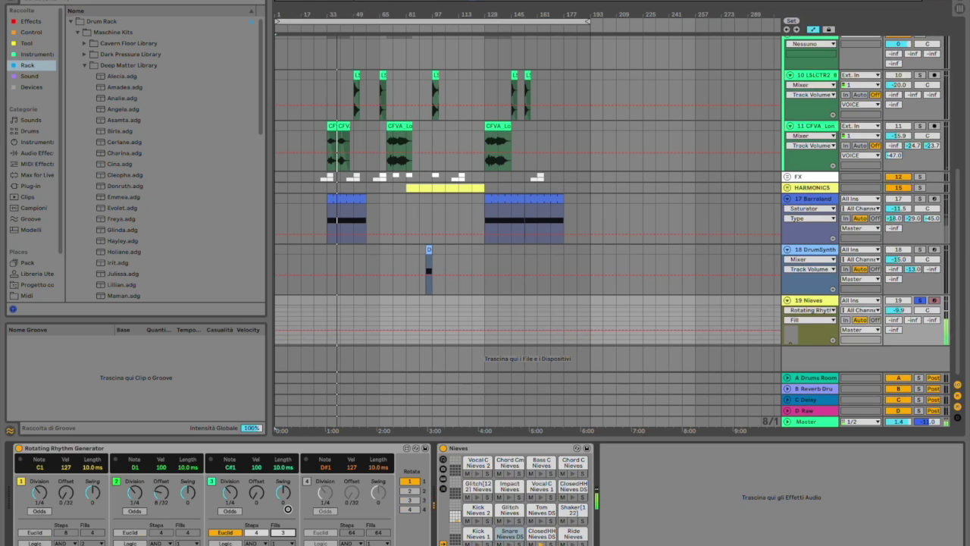
click(284, 533)
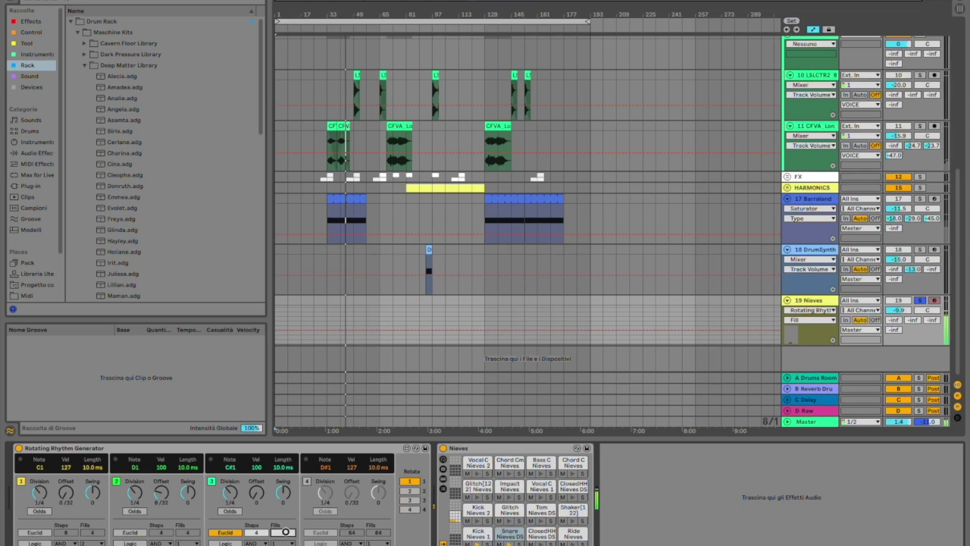
mouse_move(286, 533)
mouse_down()
mouse_move(286, 510)
mouse_move(286, 536)
mouse_up()
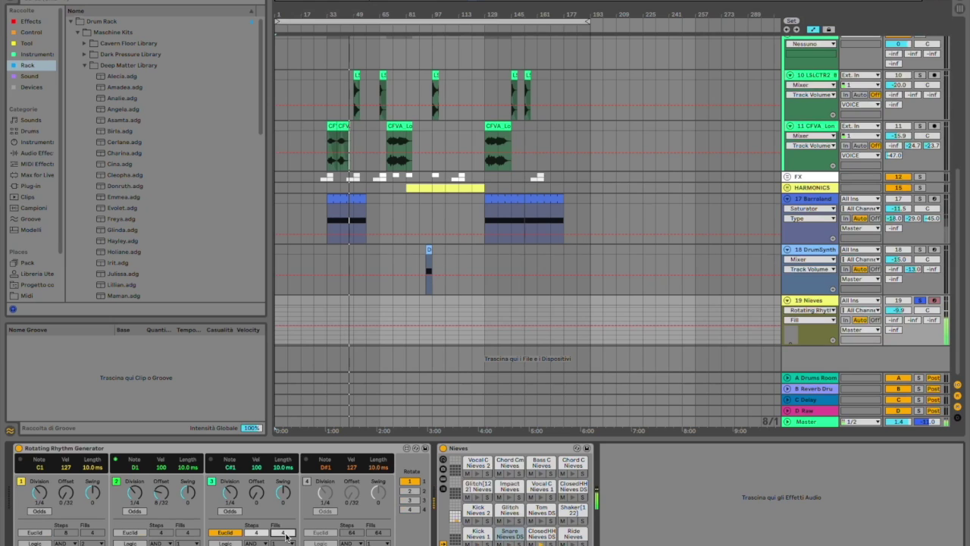
mouse_move(286, 535)
mouse_down()
mouse_move(287, 545)
mouse_move(286, 532)
mouse_up()
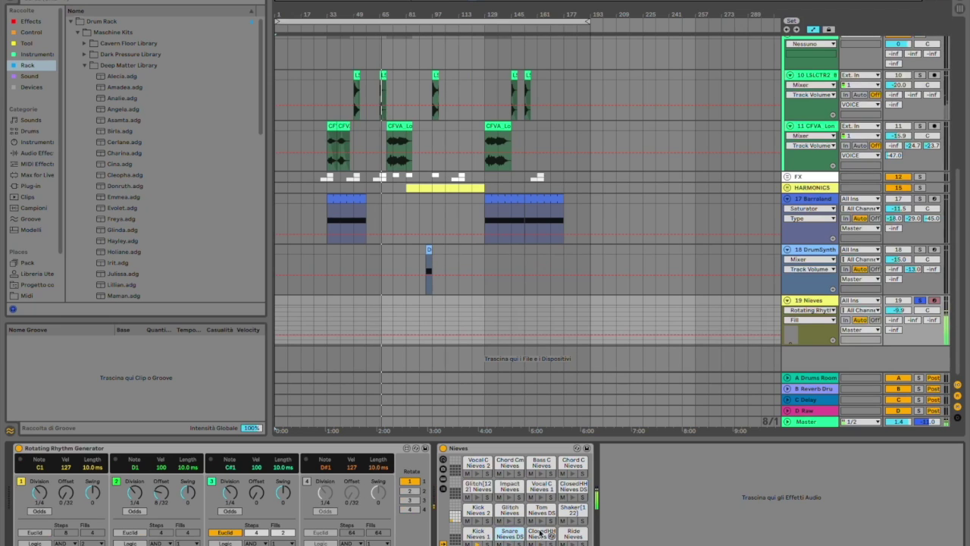
Activate voice 4 and set its note to E1 and its division to 1/16.
click(306, 483)
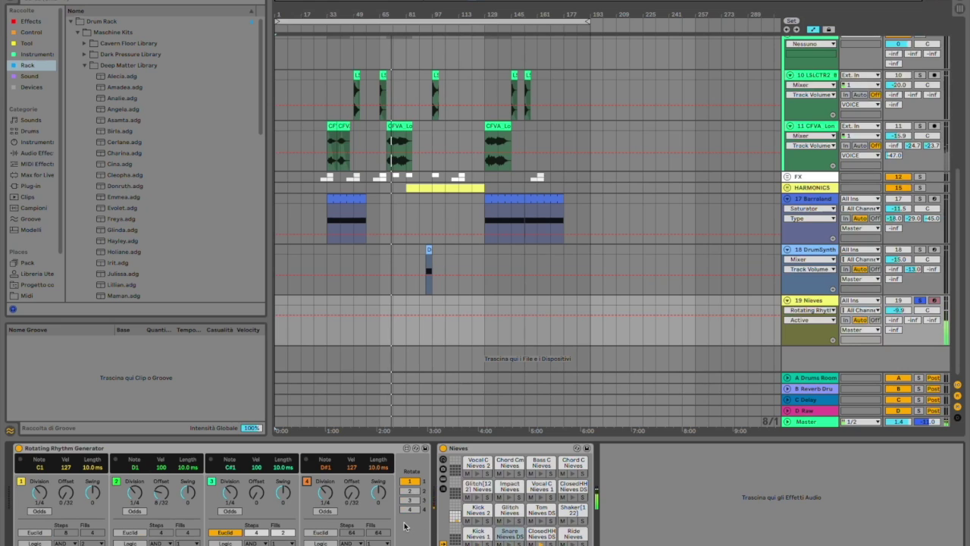
click(325, 467)
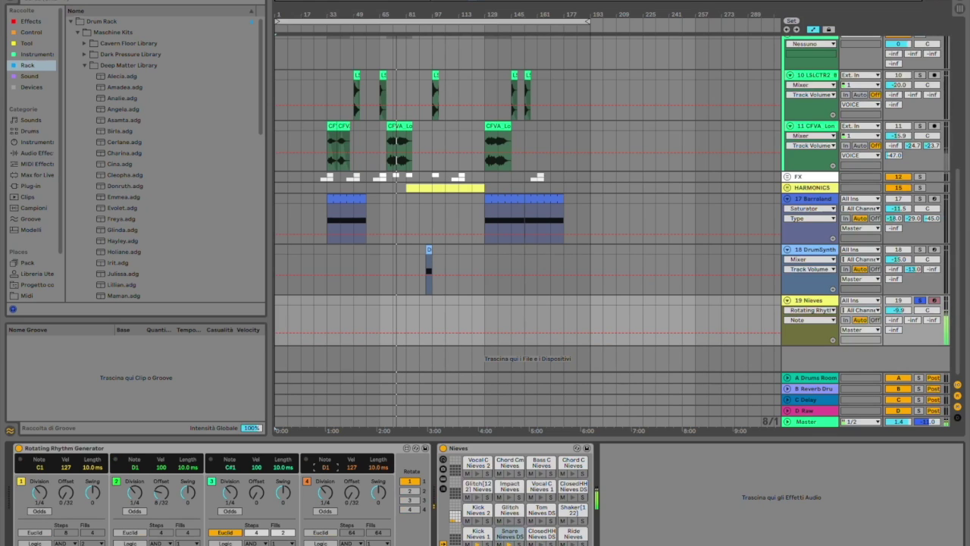
scroll(326, 467, up, 1)
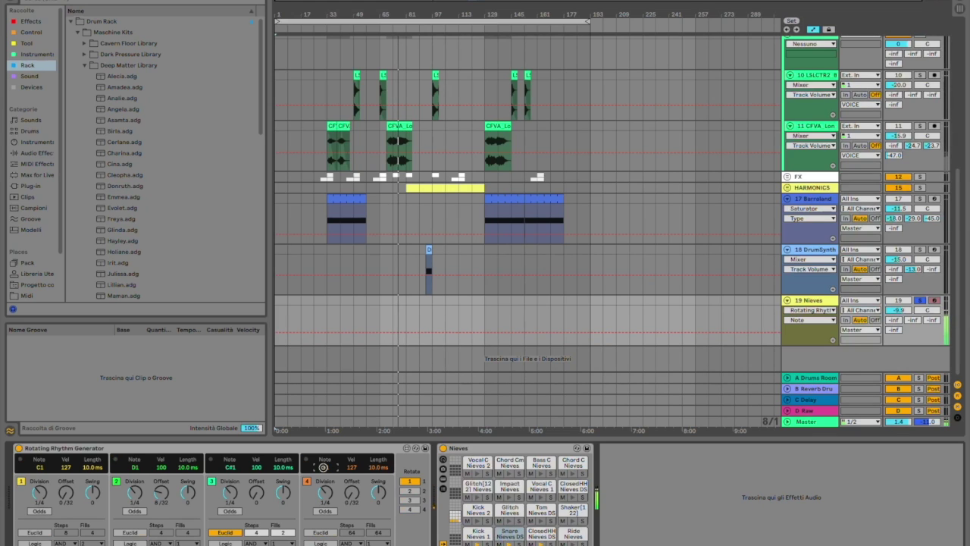
scroll(323, 466, up, 1)
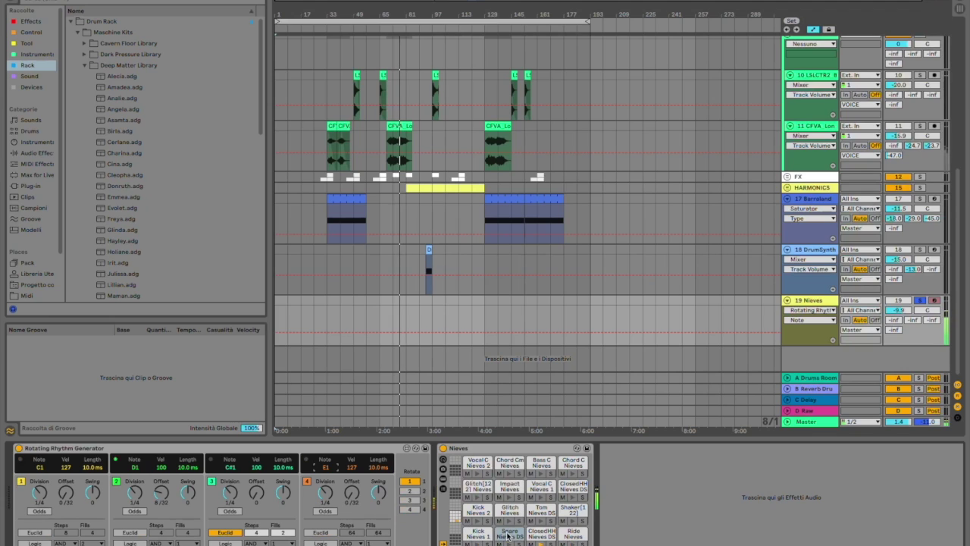
click(326, 494)
drag(327, 505, 328, 517)
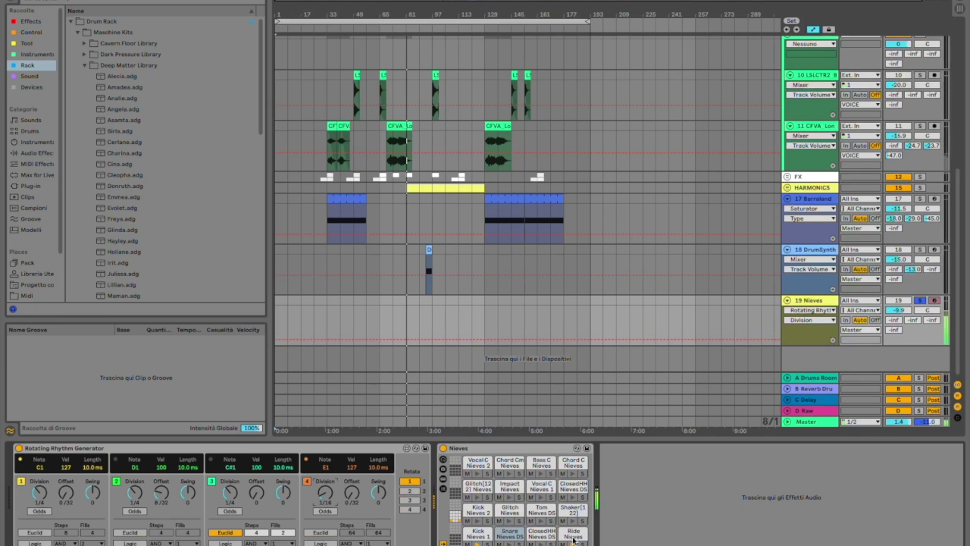
Loop a short section around bar 81 and give voice 4 a swing of 15 and a velocity of 113.
click(415, 320)
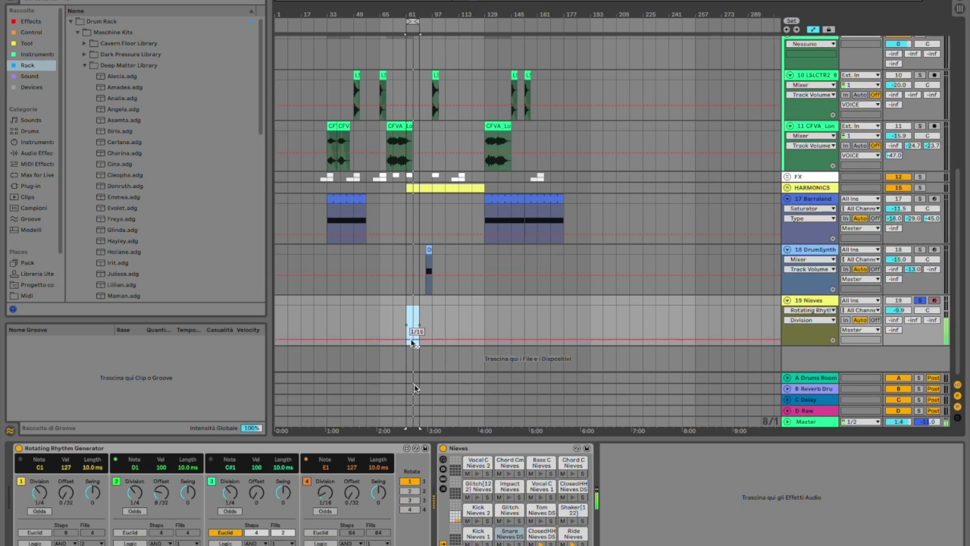
drag(378, 494, 380, 493)
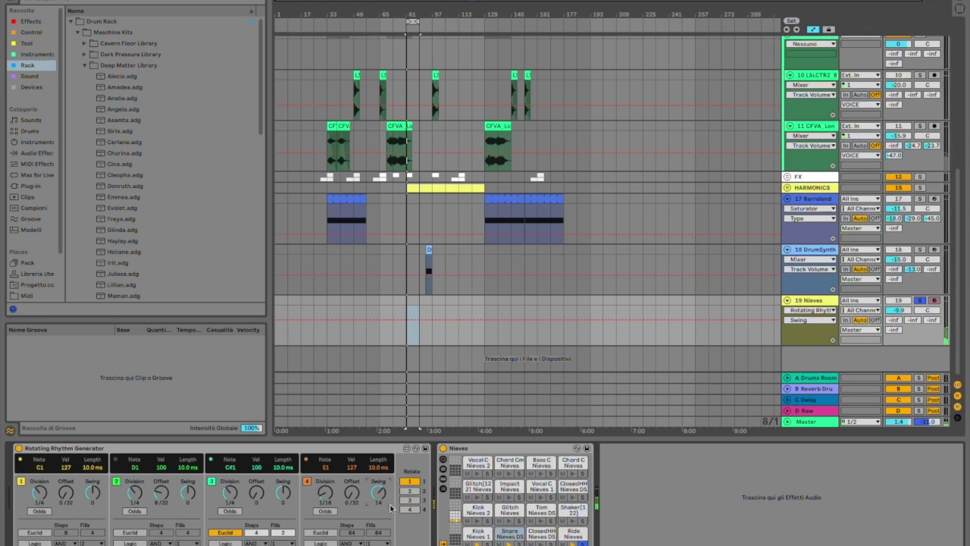
drag(381, 493, 381, 486)
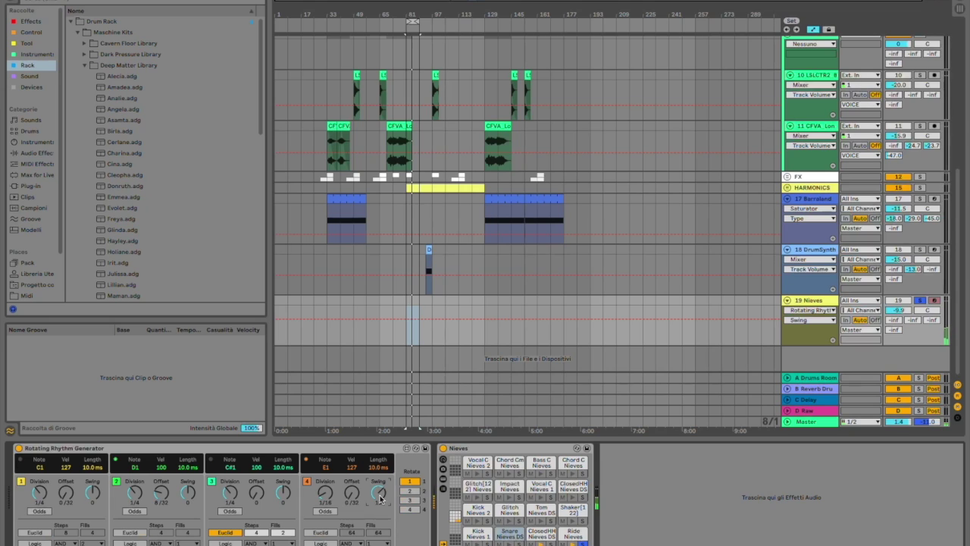
drag(351, 466, 352, 479)
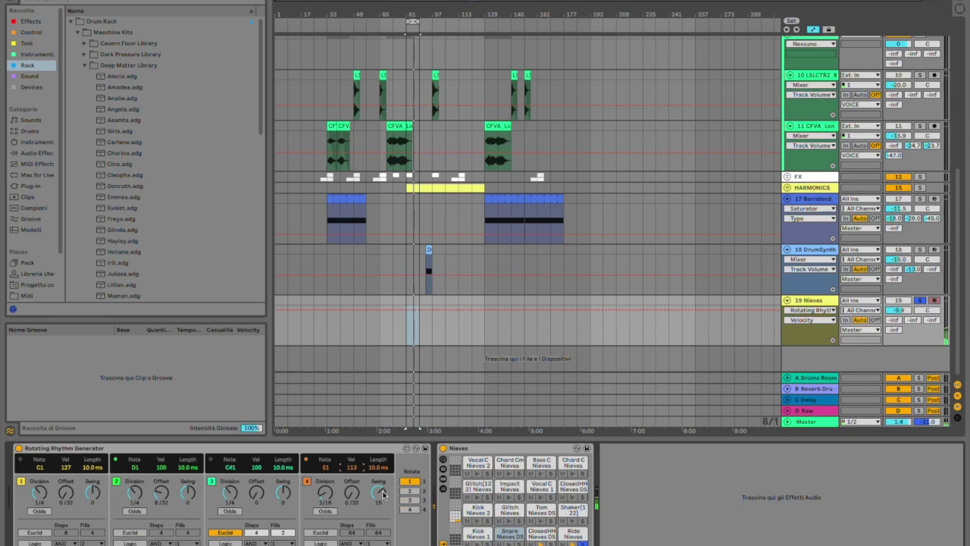
Try several offsets on voice 4, including 11/32 and 22/32, and reset the offset to 0/32.
click(352, 495)
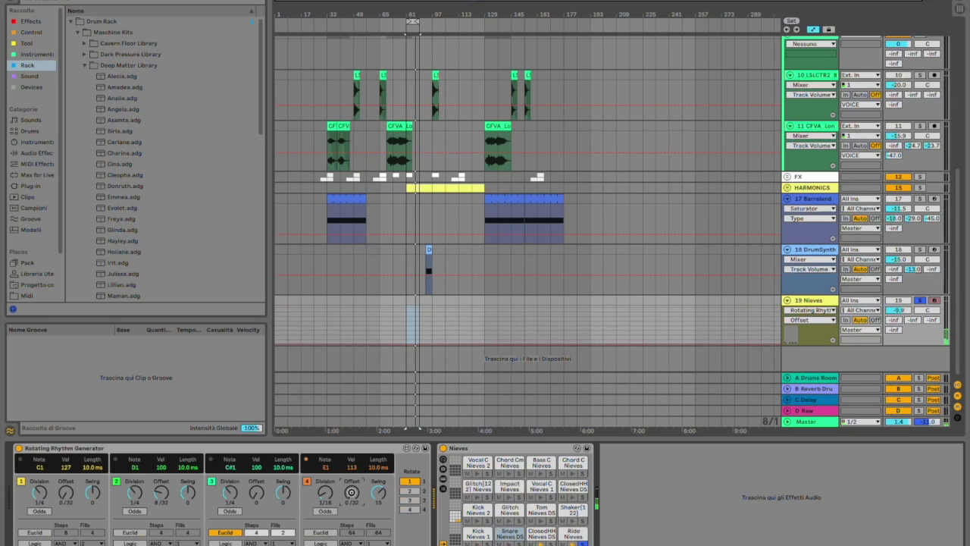
drag(351, 495, 326, 476)
click(324, 493)
click(352, 496)
drag(353, 500, 353, 491)
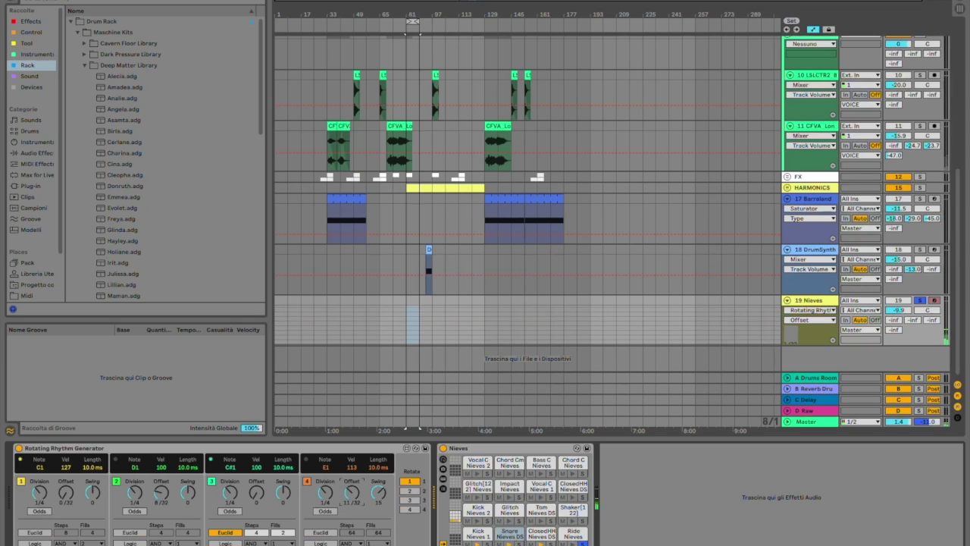
drag(352, 491, 352, 462)
drag(369, 496, 350, 531)
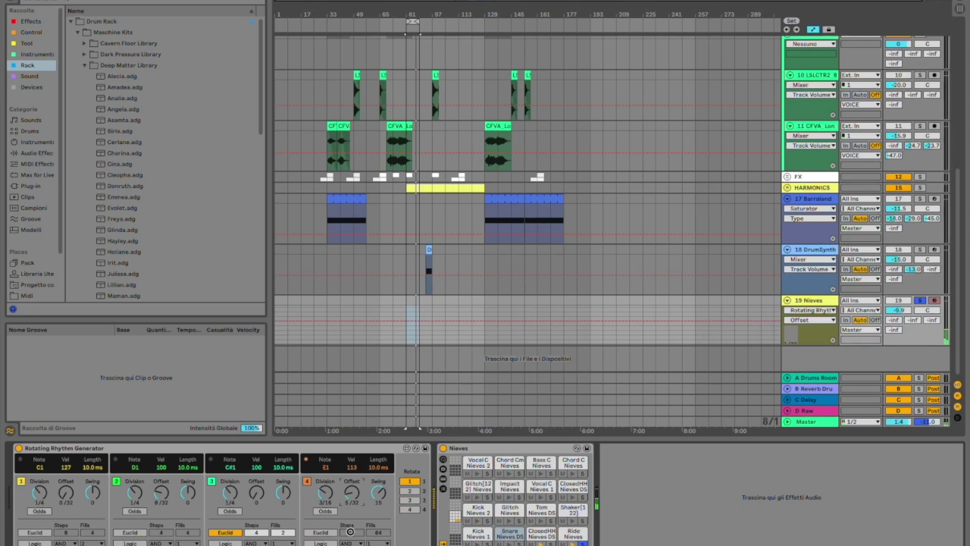
drag(325, 493, 352, 494)
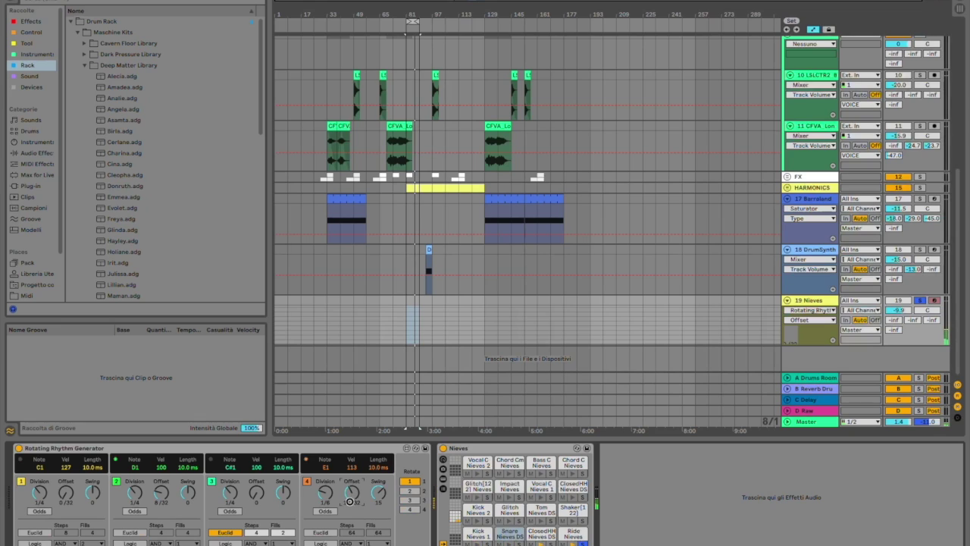
drag(349, 492, 357, 464)
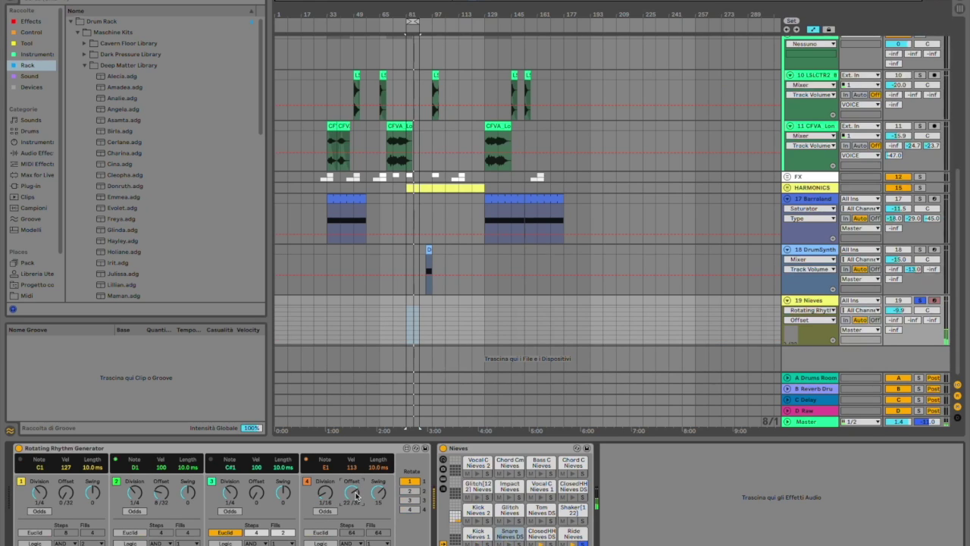
click(353, 496)
key(Delete)
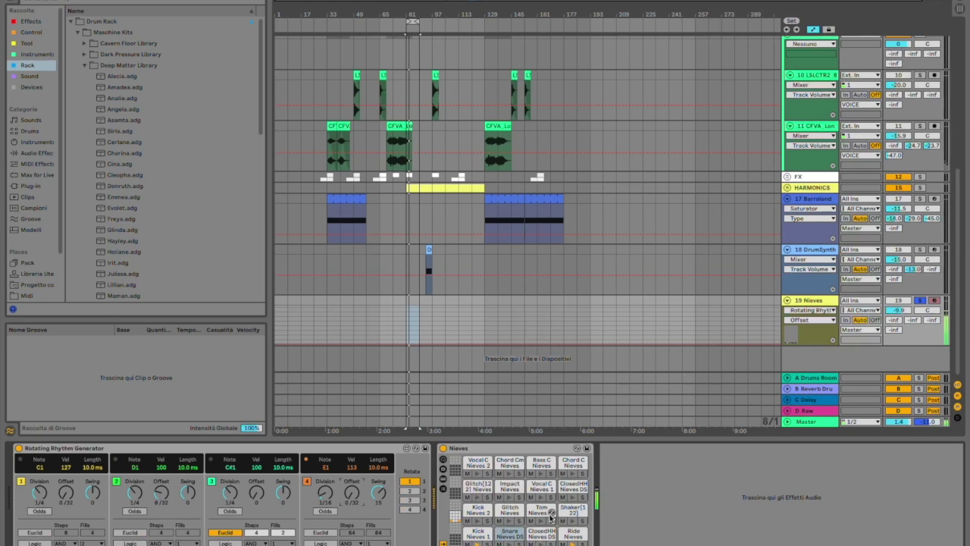
Open the Ride pad's sample in the Nieves drum rack and adjust its fade-out and fade-in.
click(582, 535)
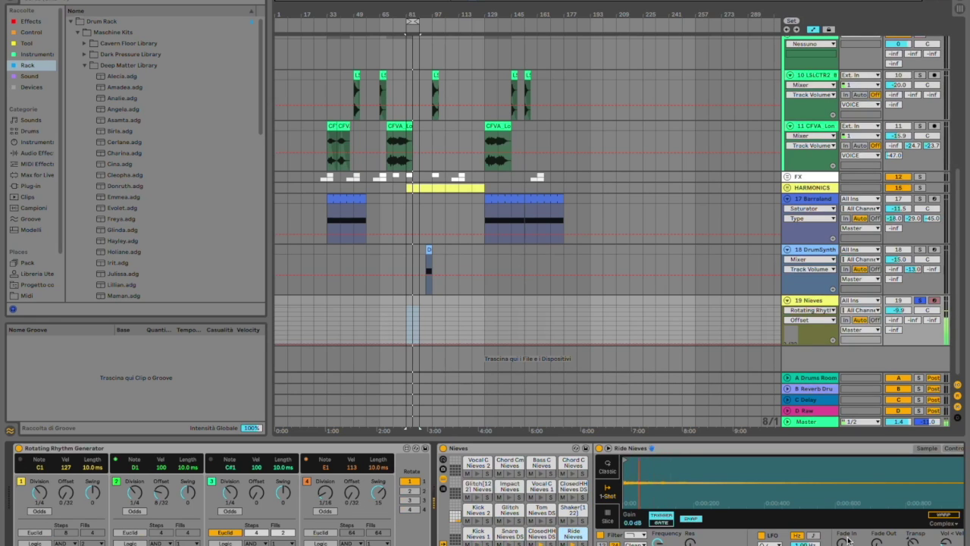
click(872, 533)
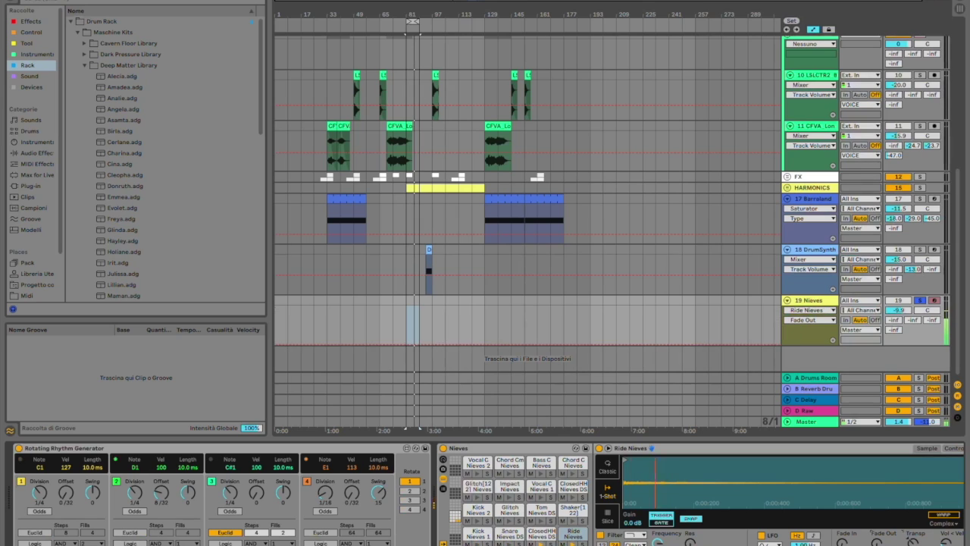
drag(842, 540, 842, 534)
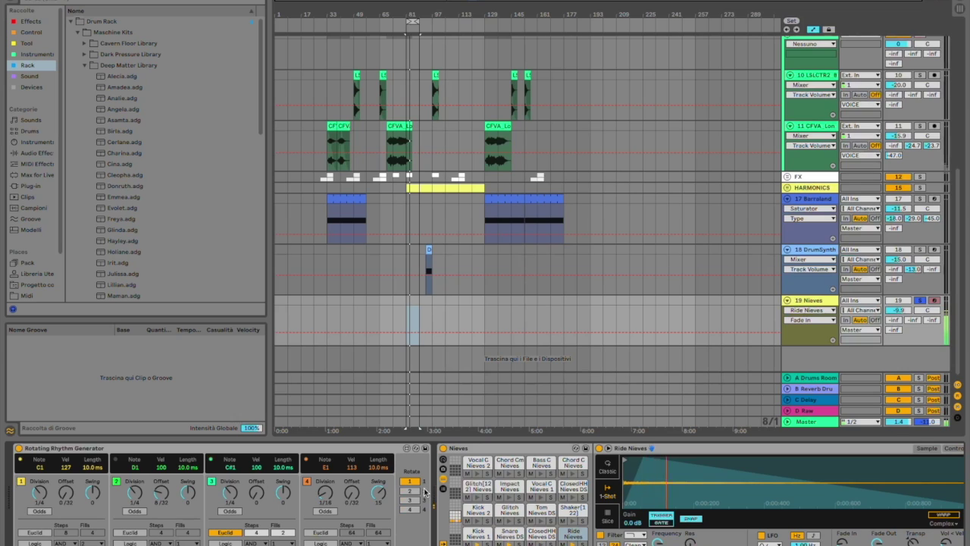
Set the note of voice 4 in the Rotating Rhythm Generator to G1.
click(328, 469)
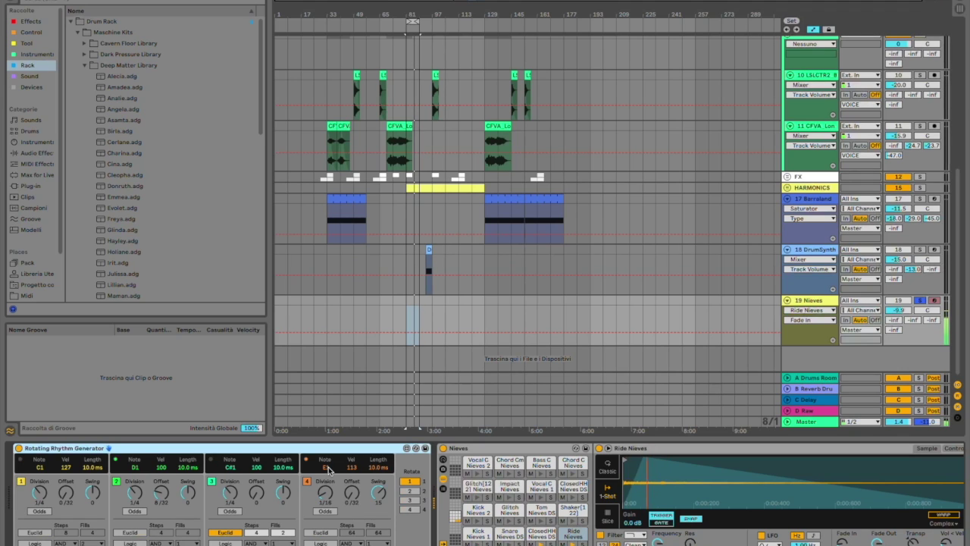
click(328, 470)
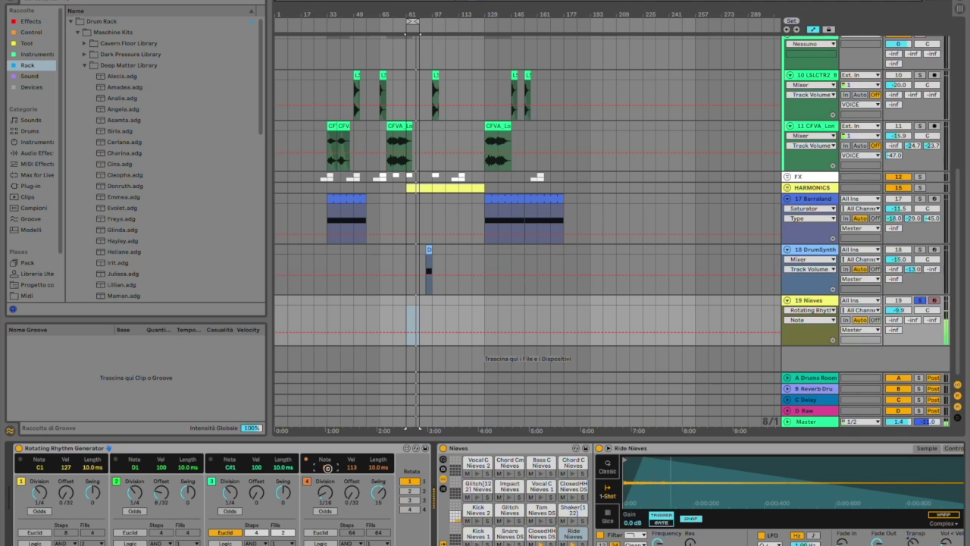
key(Up)
key(Up)
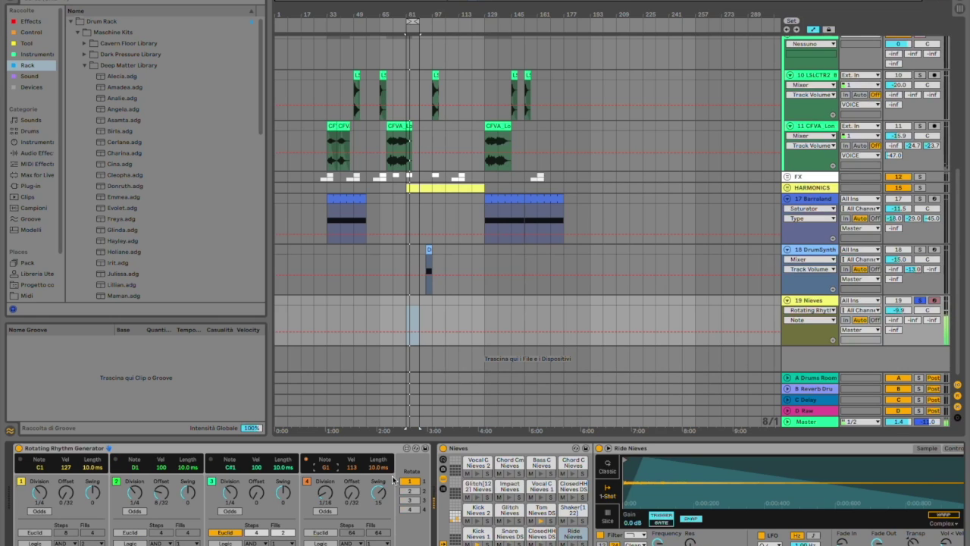
Open the Tom pad's sample and adjust its fade-in and lengthen its fade-out.
click(541, 510)
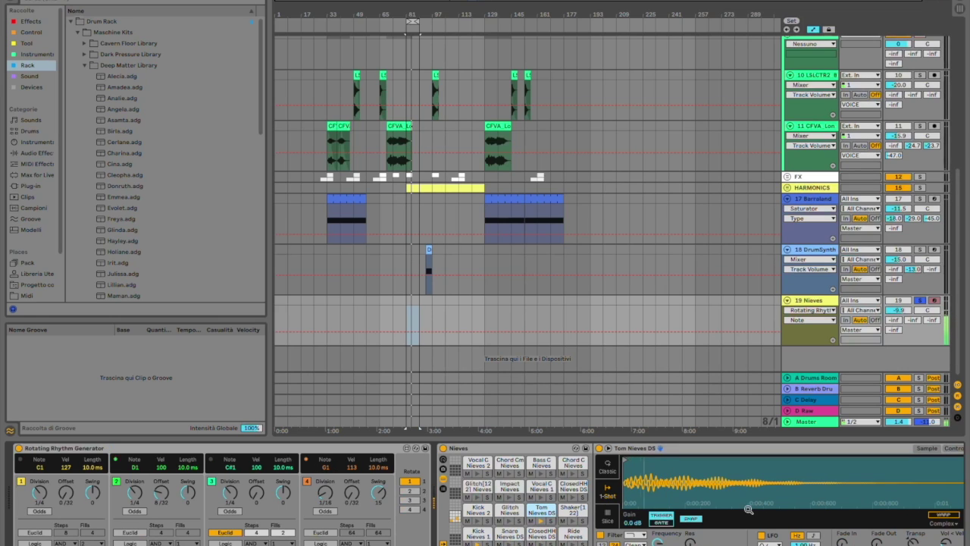
click(838, 532)
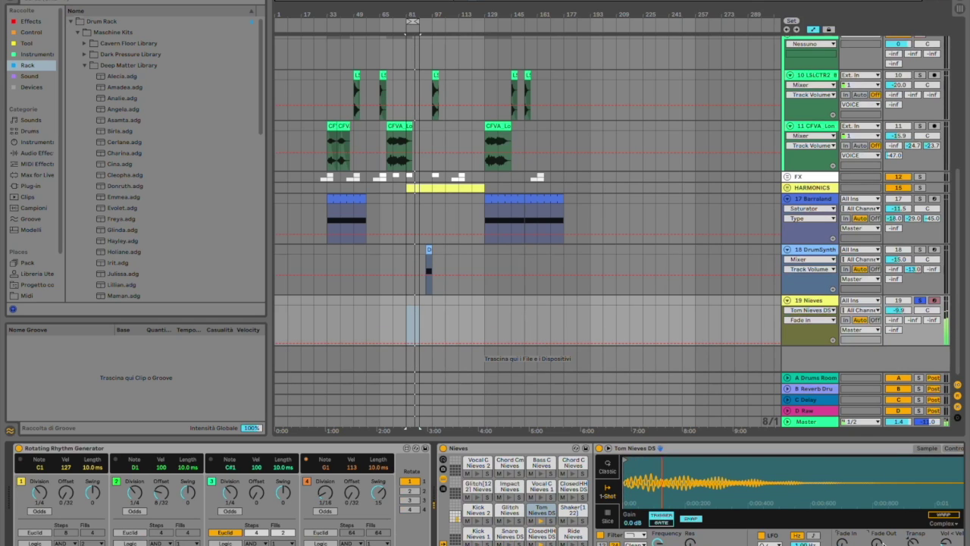
drag(877, 540, 877, 531)
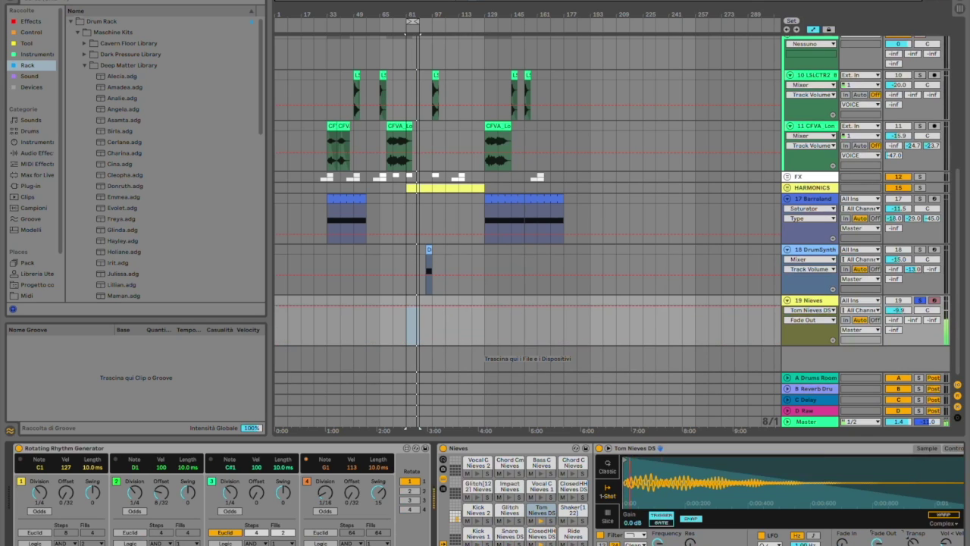
Try shortening the Tom sample to 1 beat and restore its end to the full 2 beats.
click(922, 489)
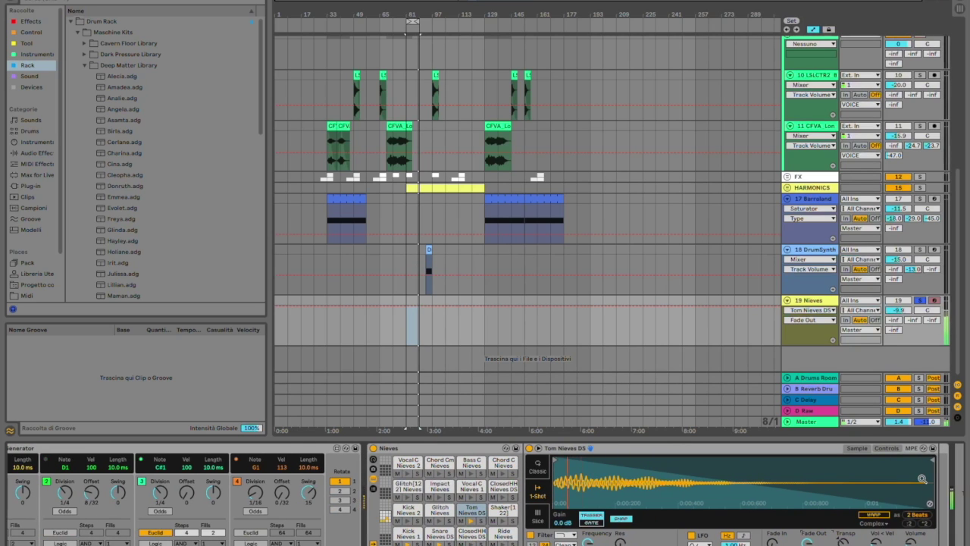
drag(931, 459, 755, 464)
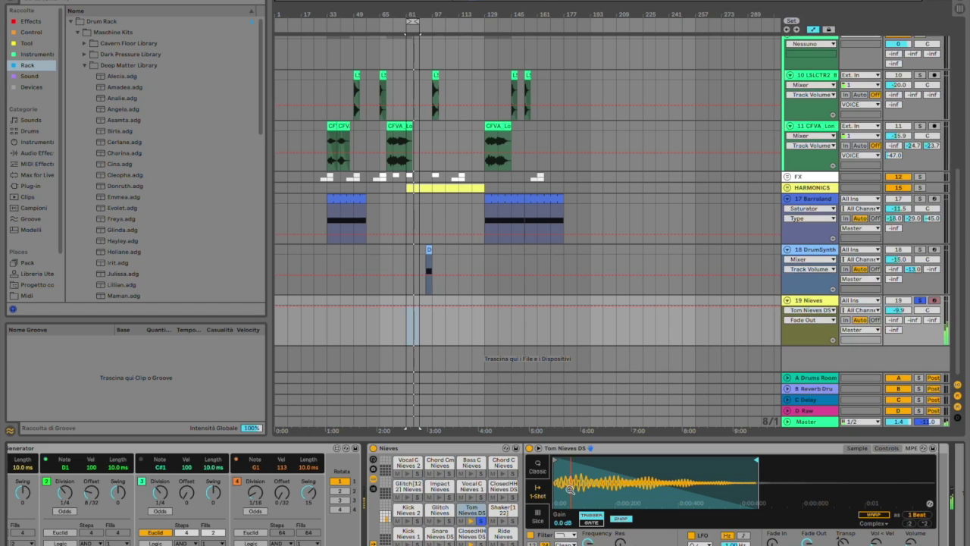
mouse_move(758, 459)
mouse_down()
mouse_move(852, 464)
mouse_move(597, 467)
mouse_move(932, 462)
mouse_up()
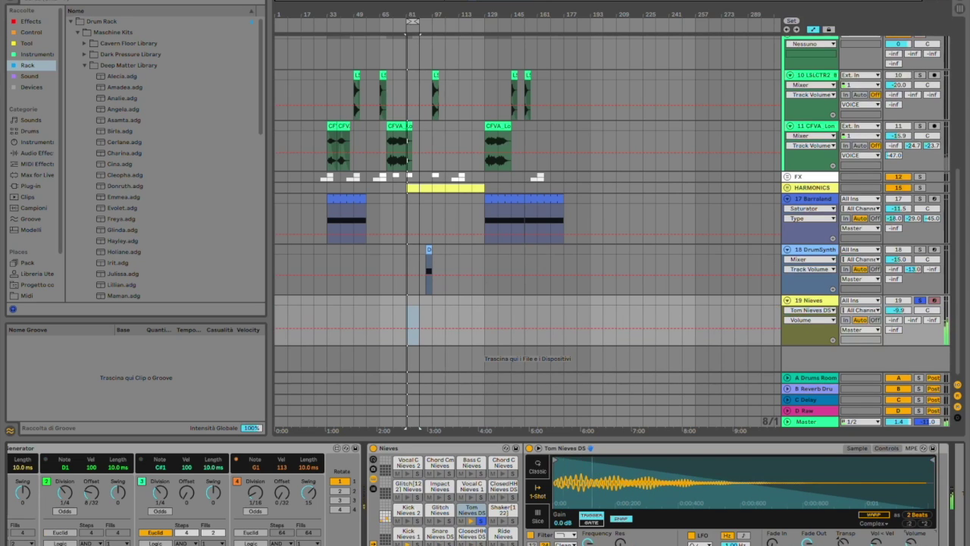
Shorten the Tom sample to 1 beat.
mouse_move(931, 460)
mouse_down()
mouse_move(587, 469)
mouse_move(677, 475)
mouse_up()
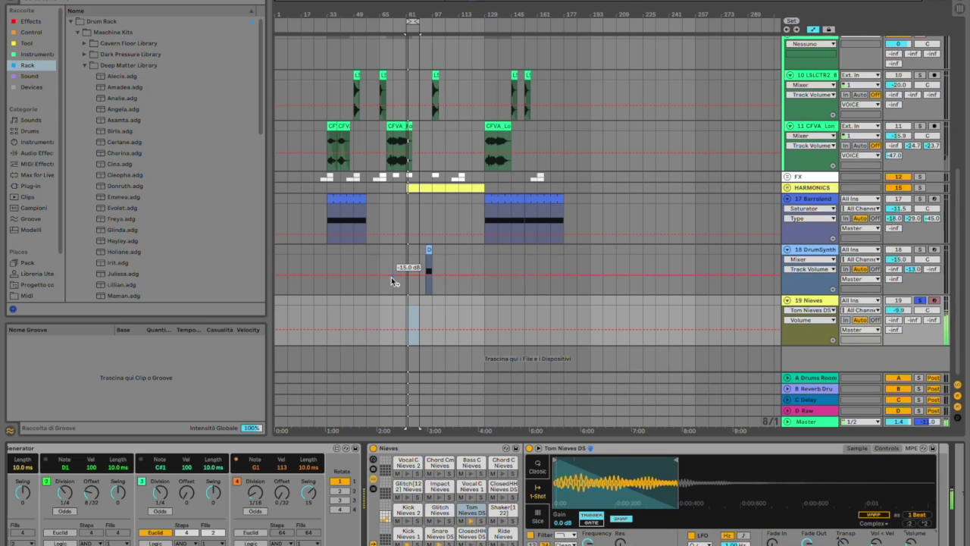
click(414, 314)
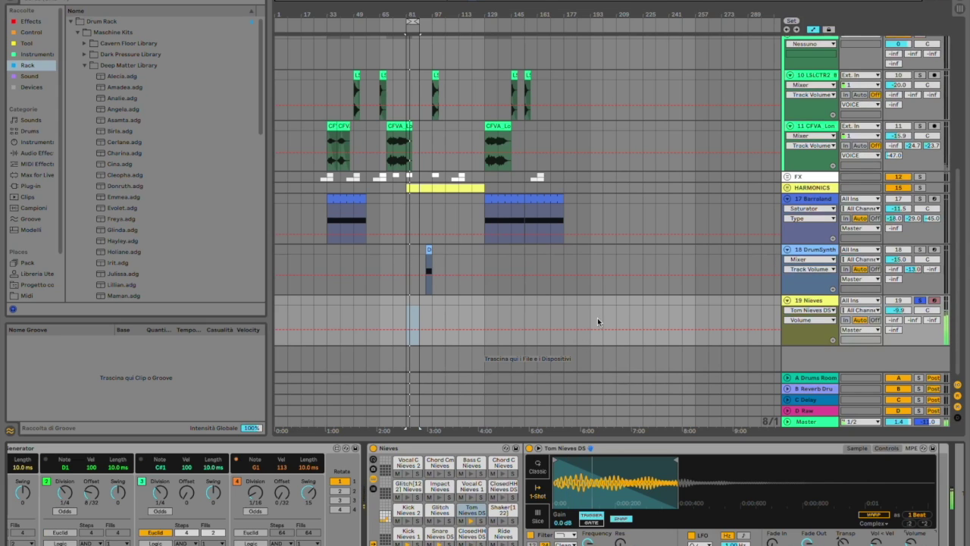
Move the arrangement loop to bar 17 and turn off the solo on the Nieves track.
scroll(895, 228, up, 5)
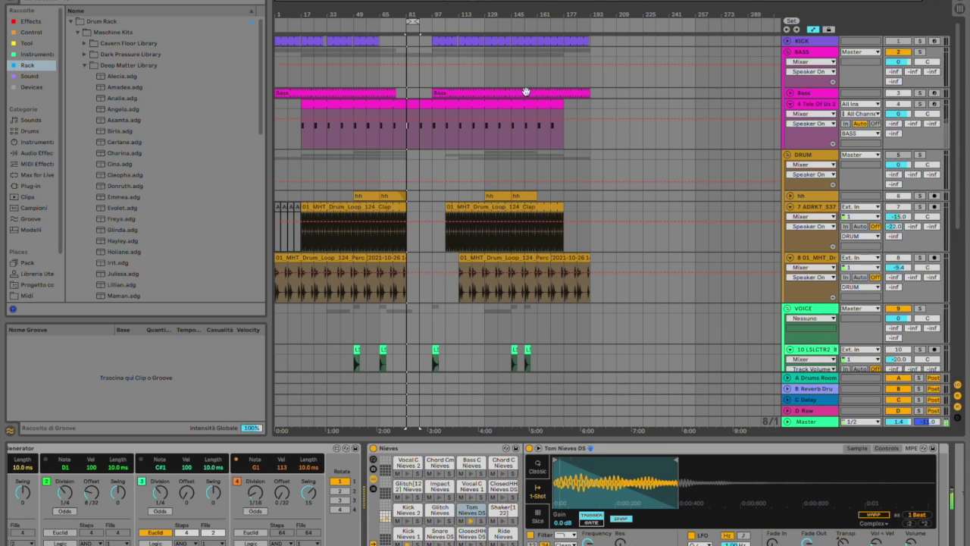
mouse_move(409, 21)
mouse_down()
mouse_move(281, 22)
mouse_move(307, 24)
mouse_up()
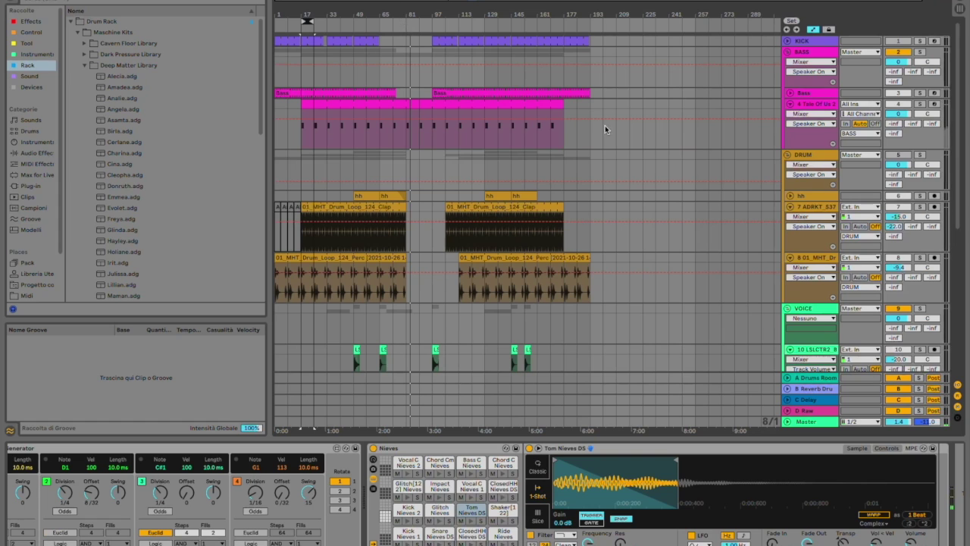
scroll(605, 129, down, 6)
click(921, 301)
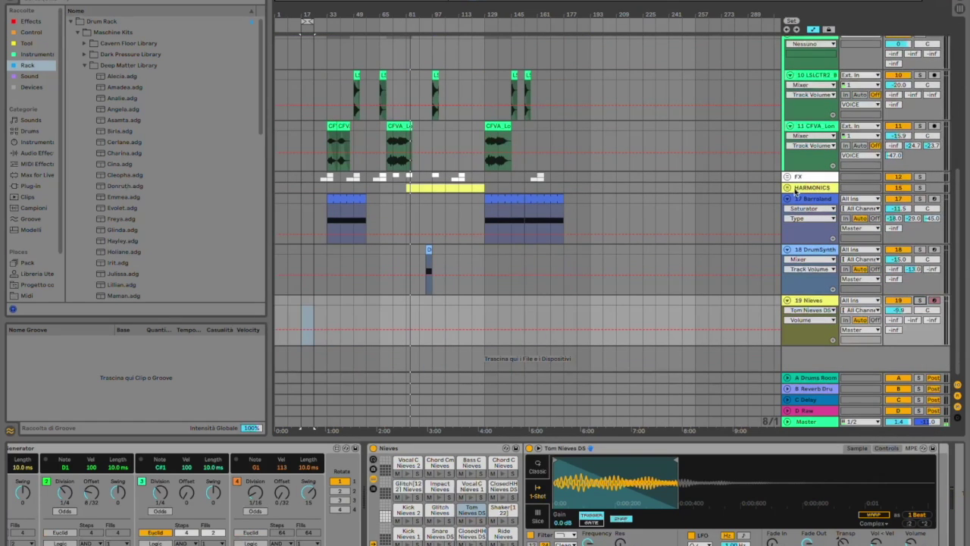
Start playback from bar 17 and extend the arrangement loop to bar 49.
scroll(397, 48, up, 4)
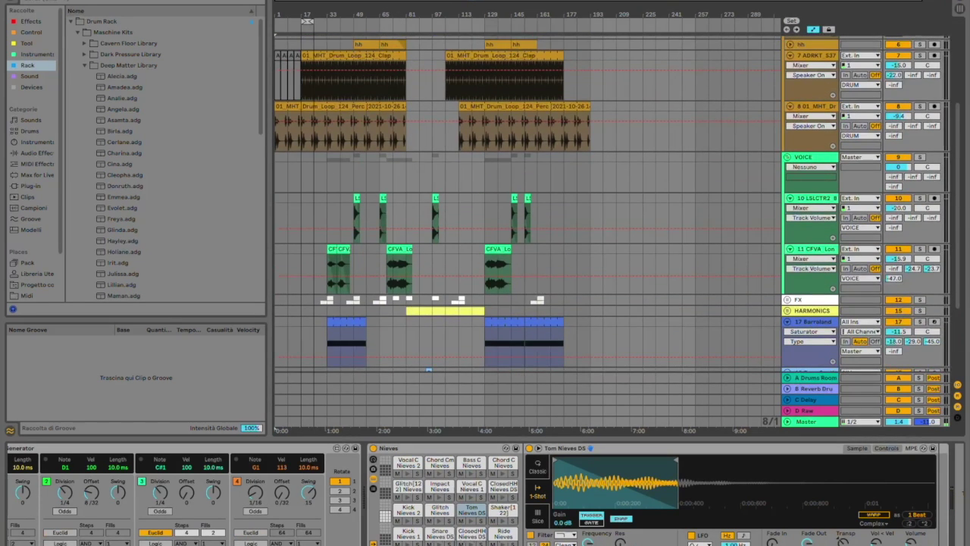
click(301, 34)
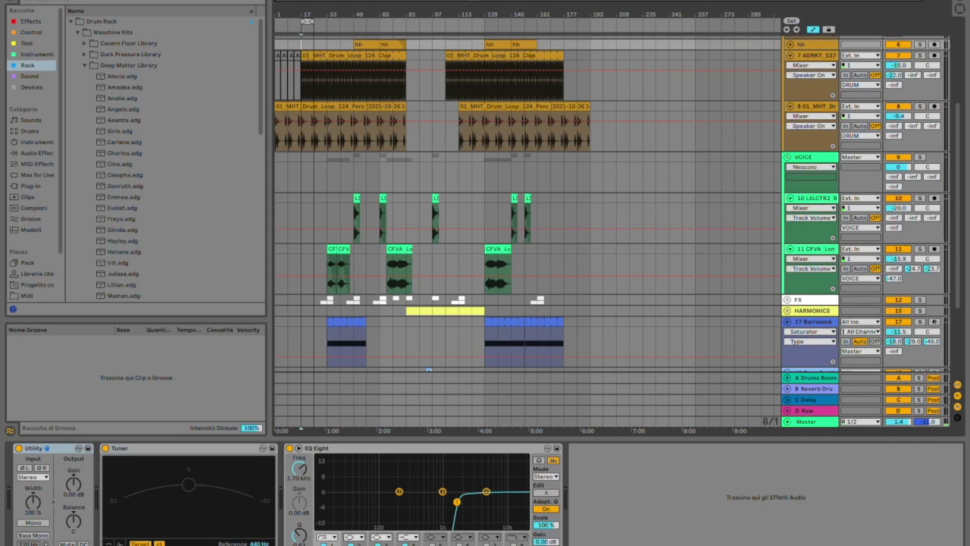
key(space)
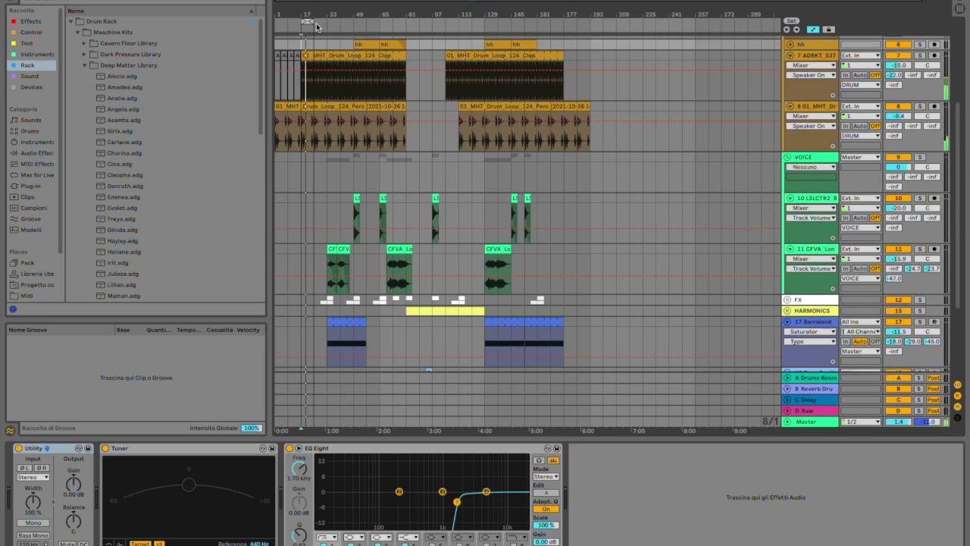
drag(308, 21, 354, 24)
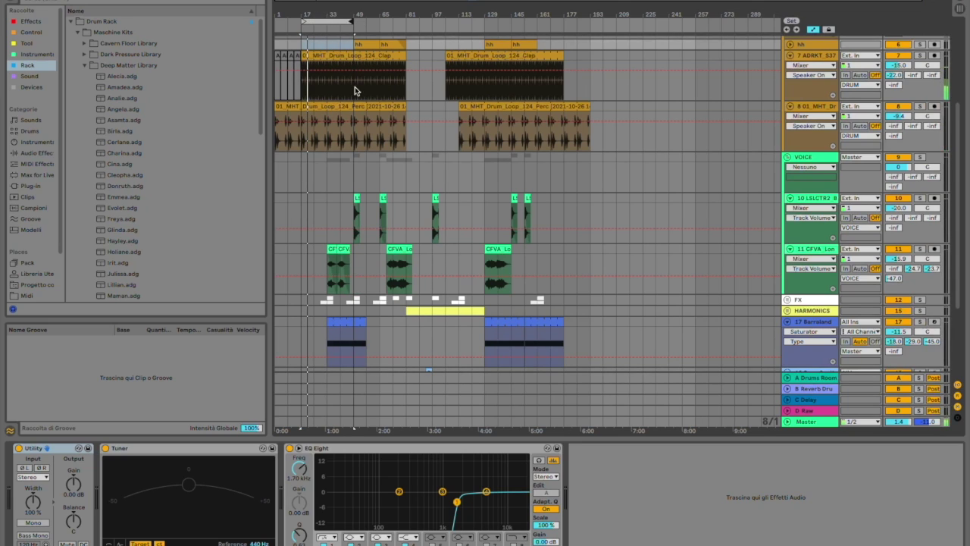
Show the Nieves track's devices and set the note of voice 4 in the Rotating Rhythm Generator to E1.
scroll(836, 128, down, 3)
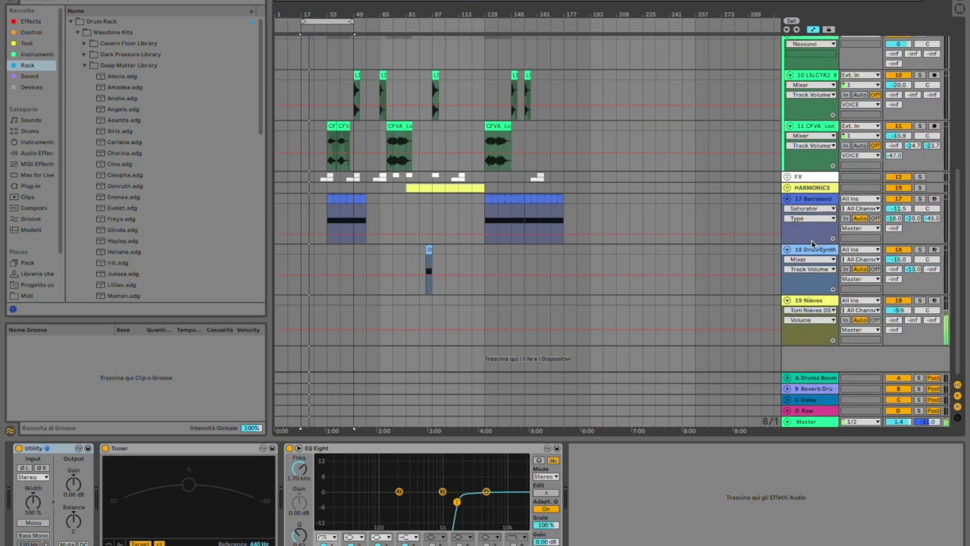
click(812, 302)
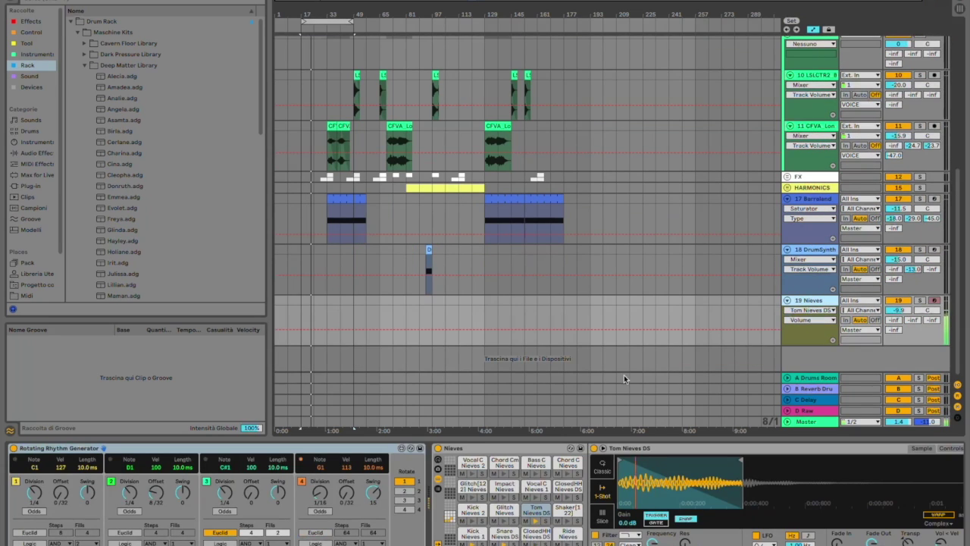
click(322, 467)
click(322, 467)
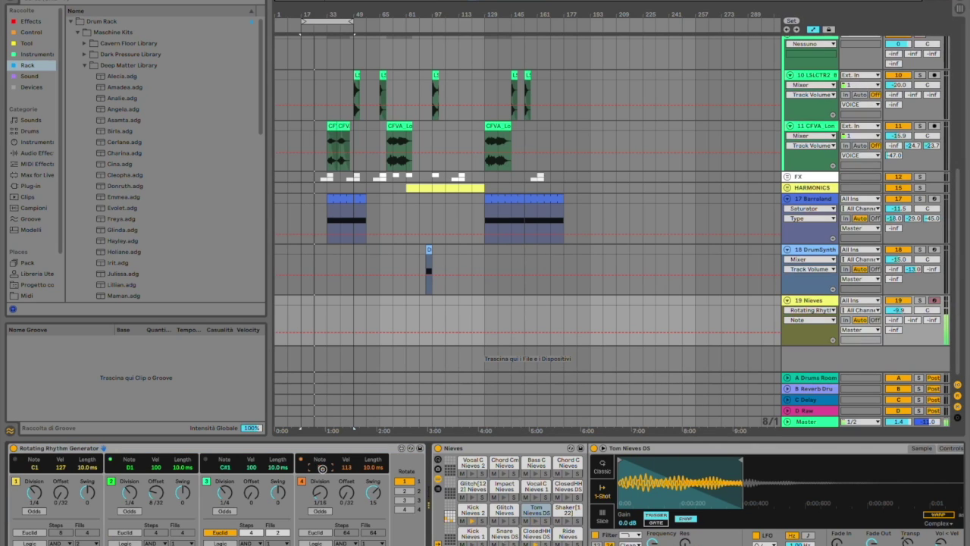
click(322, 468)
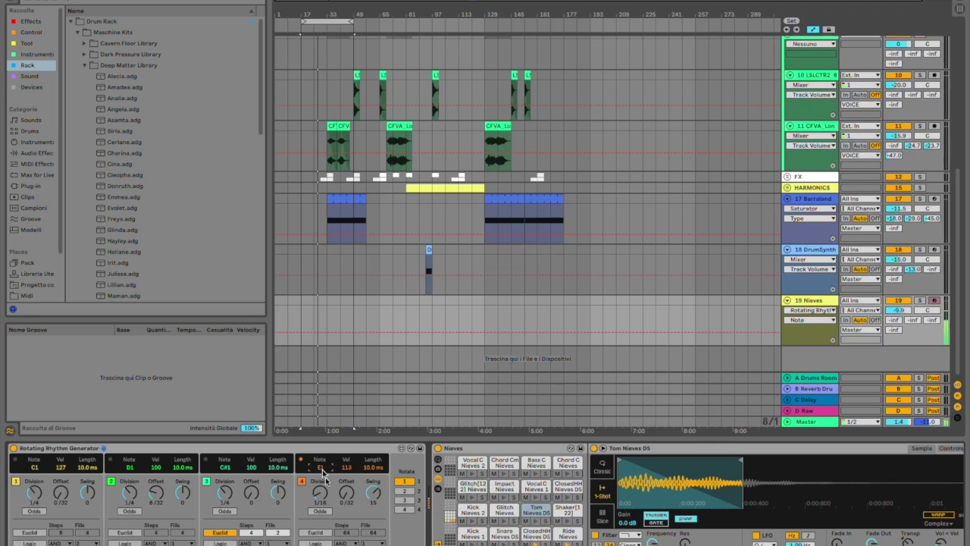
Open the Ride pad's sample in the Nieves drum rack and reduce its fade-in and fade-out.
click(569, 530)
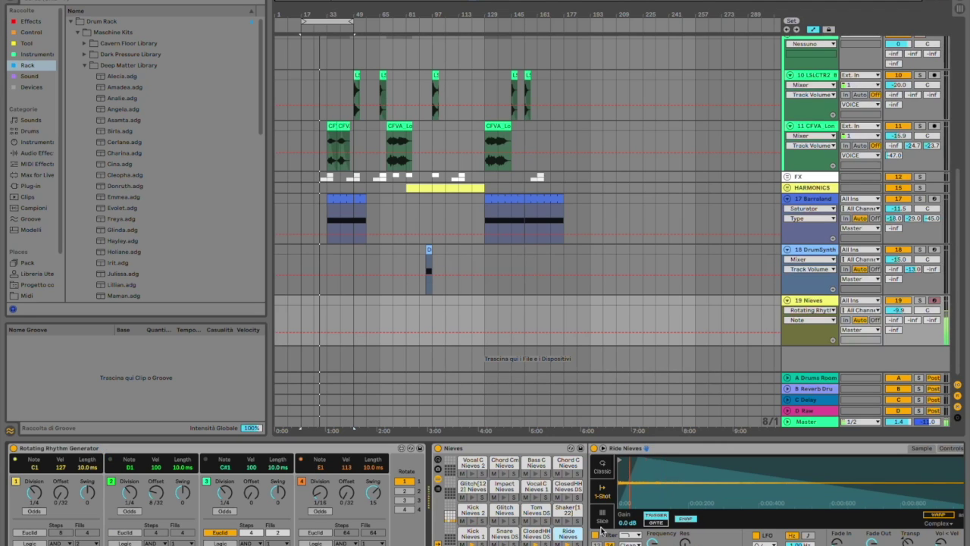
click(845, 540)
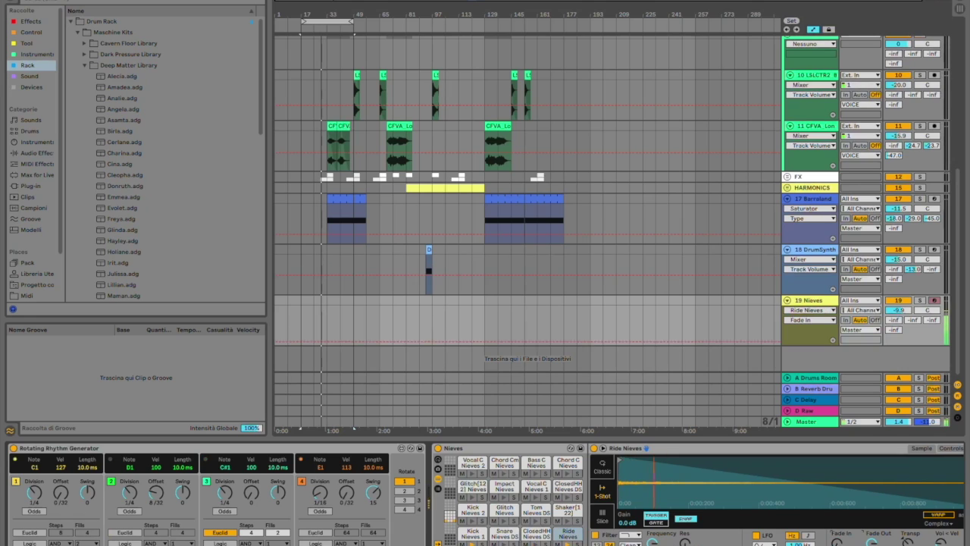
drag(873, 541, 873, 543)
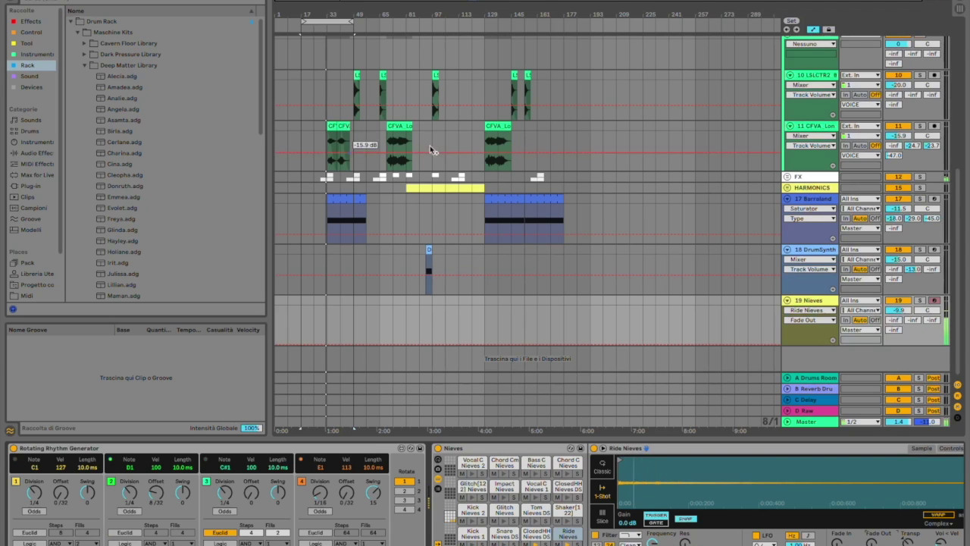
Set the Nieves track volume to -8.8 dB and the swing of voice 4 to 17.
drag(905, 312, 905, 312)
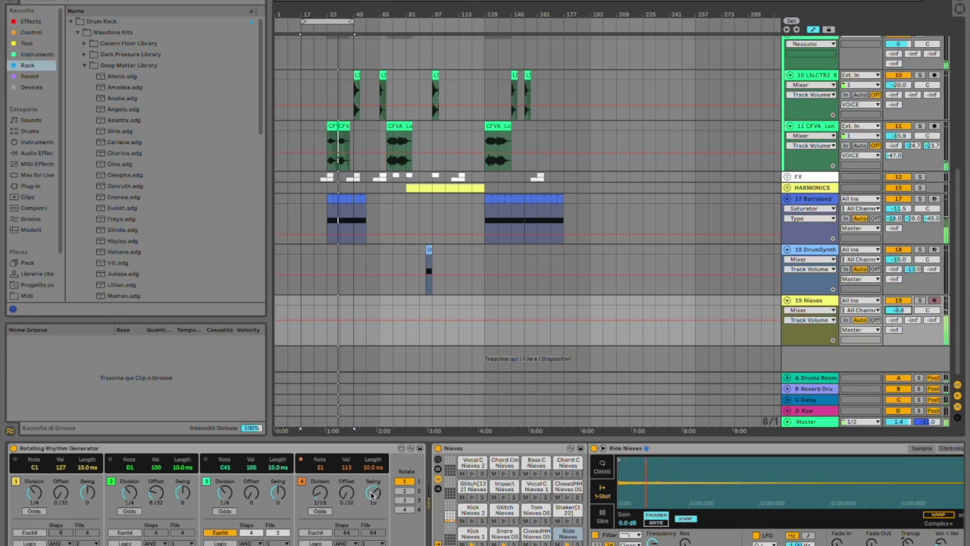
drag(373, 493, 383, 497)
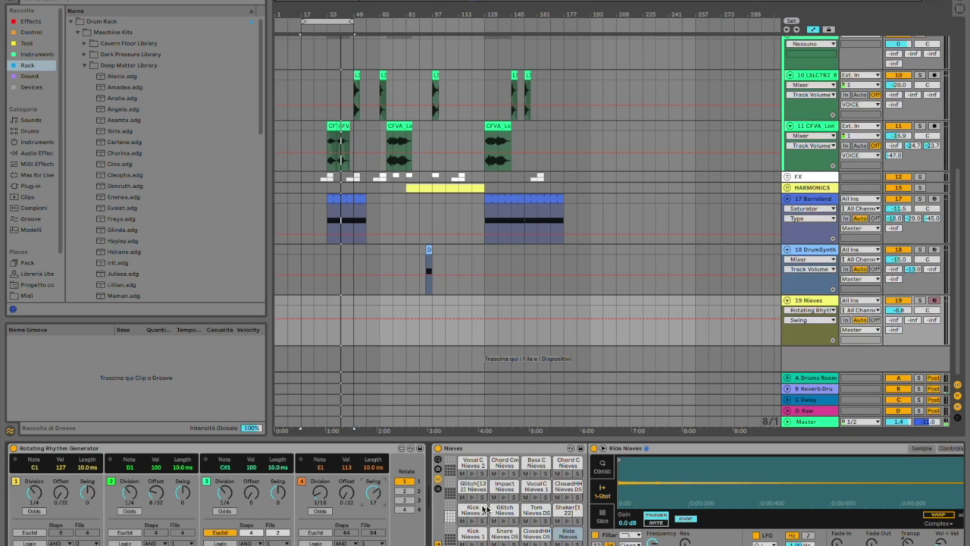
Open the upper closed hi-hat pad's sample and set the note of voice 4 to A#1.
click(567, 489)
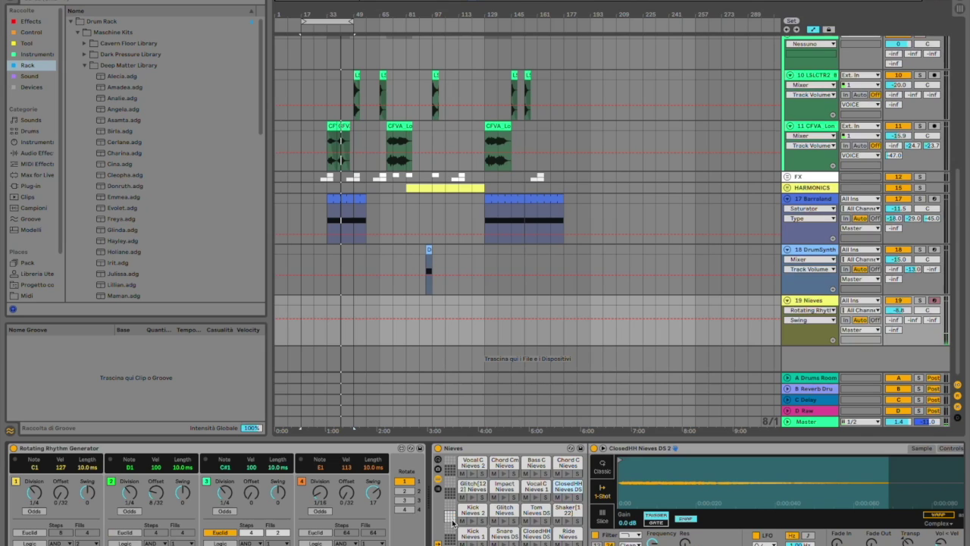
click(321, 467)
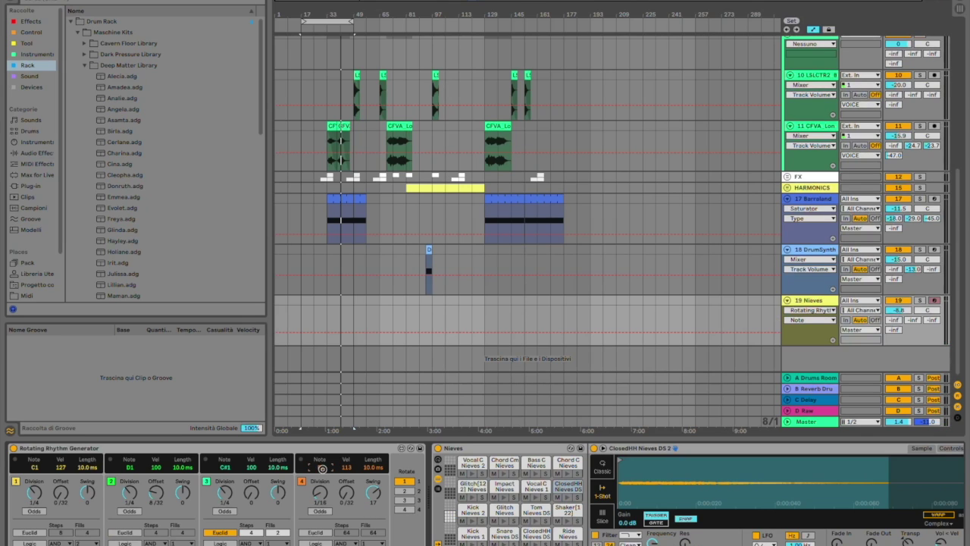
drag(322, 467, 322, 465)
Deactivate voices 1, 2 and 3 of the Rotating Rhythm Generator and solo the Nieves track.
click(205, 481)
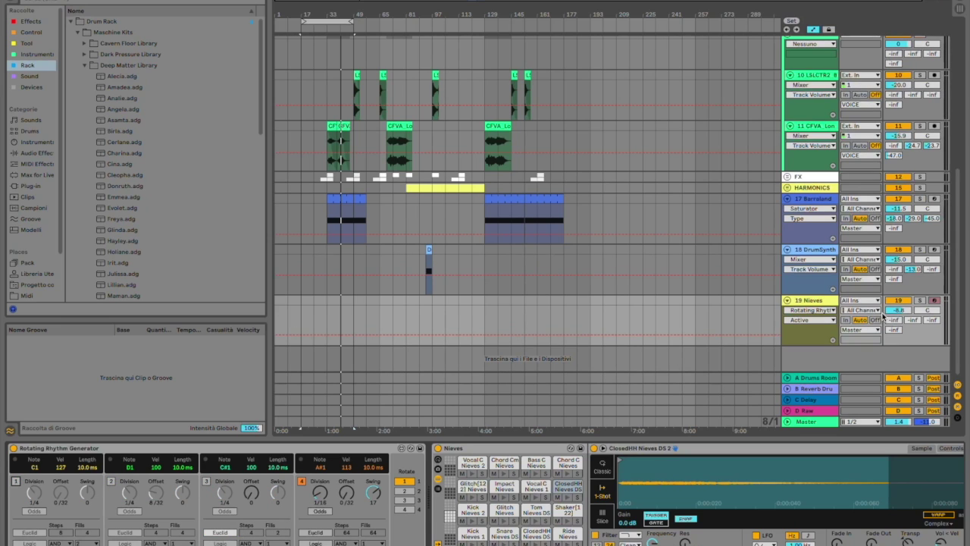
click(919, 301)
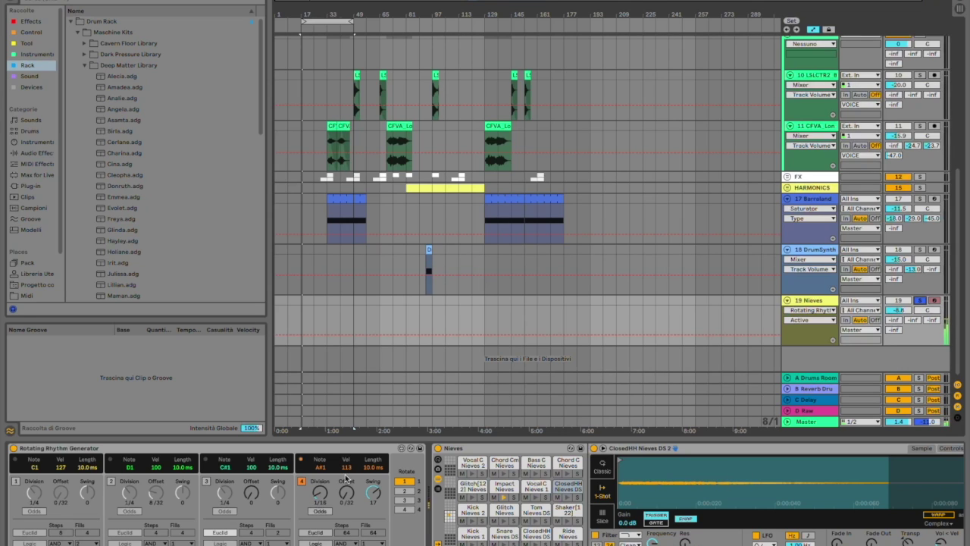
Set the note of voice 4 to C2, with a division of 1/6 and an offset of 2/32.
click(319, 471)
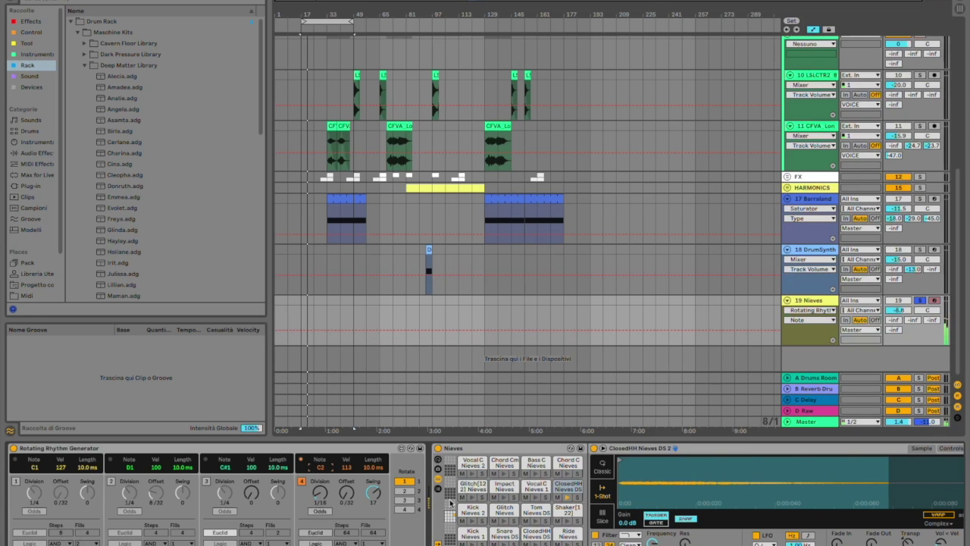
click(320, 494)
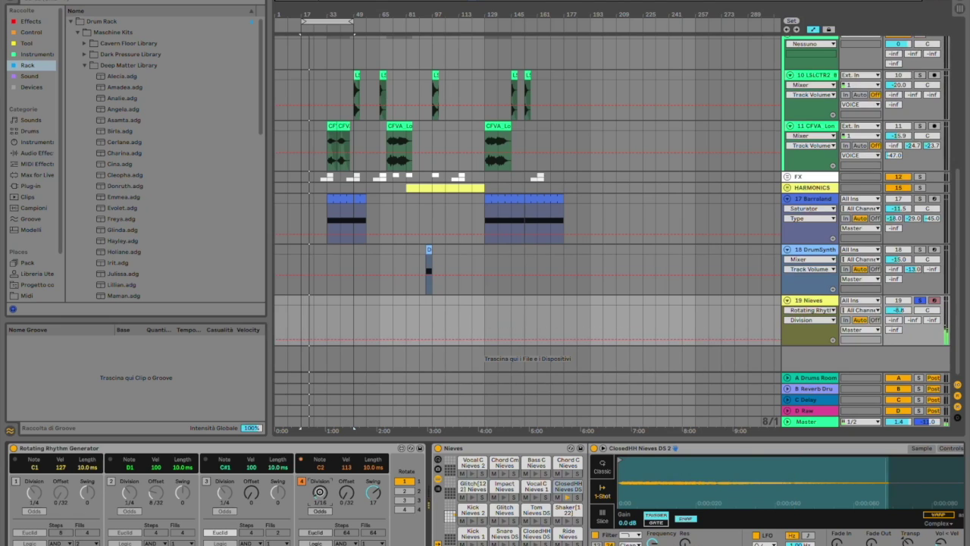
click(344, 496)
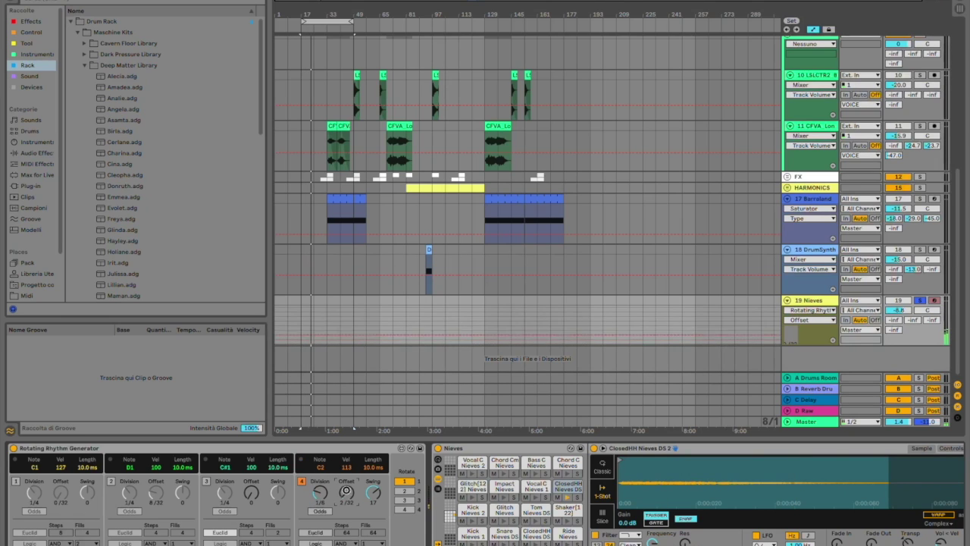
Enable the Euclid mode on voice 4 with 8 steps and 5 fills.
click(316, 532)
drag(347, 532, 350, 545)
click(370, 533)
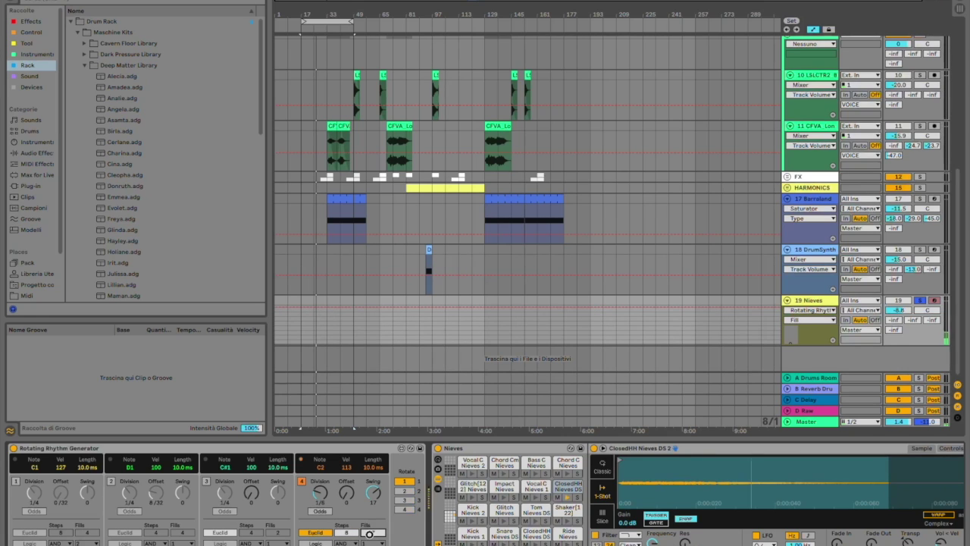
drag(369, 536, 369, 544)
Try divisions of 1/16, 1/12, 1/8 and 1/24 on voice 4 with different offsets, switching the fills to 4 and back to 5.
drag(354, 501, 318, 509)
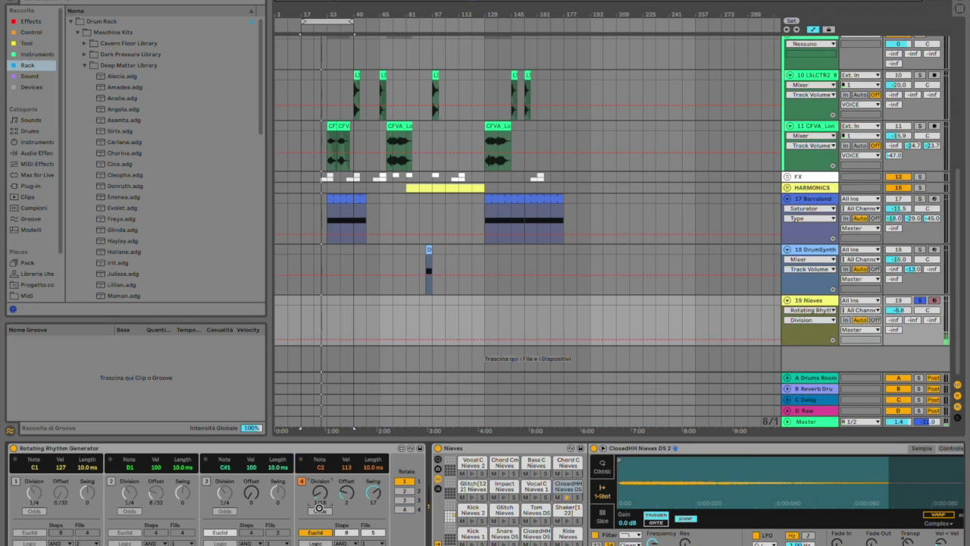
drag(322, 496, 346, 491)
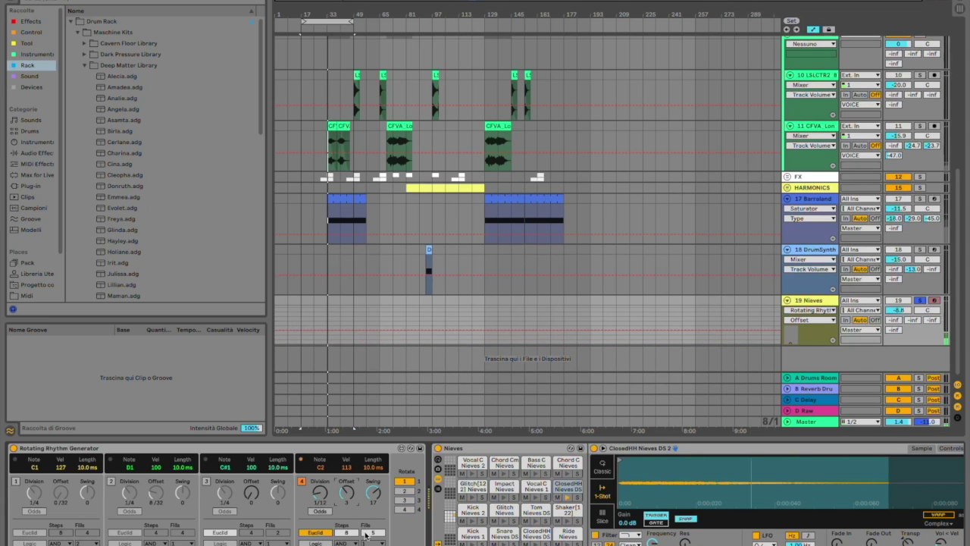
drag(369, 532, 370, 541)
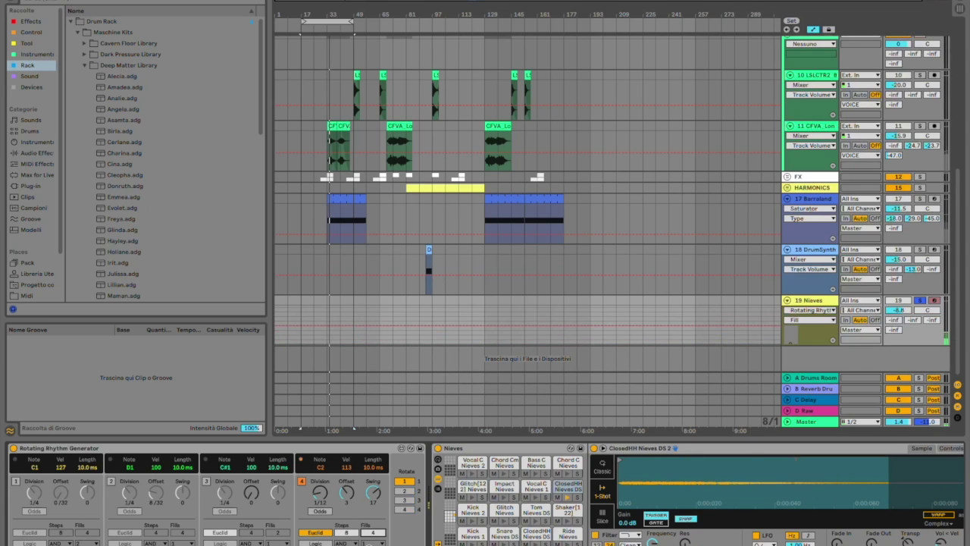
drag(372, 536, 375, 506)
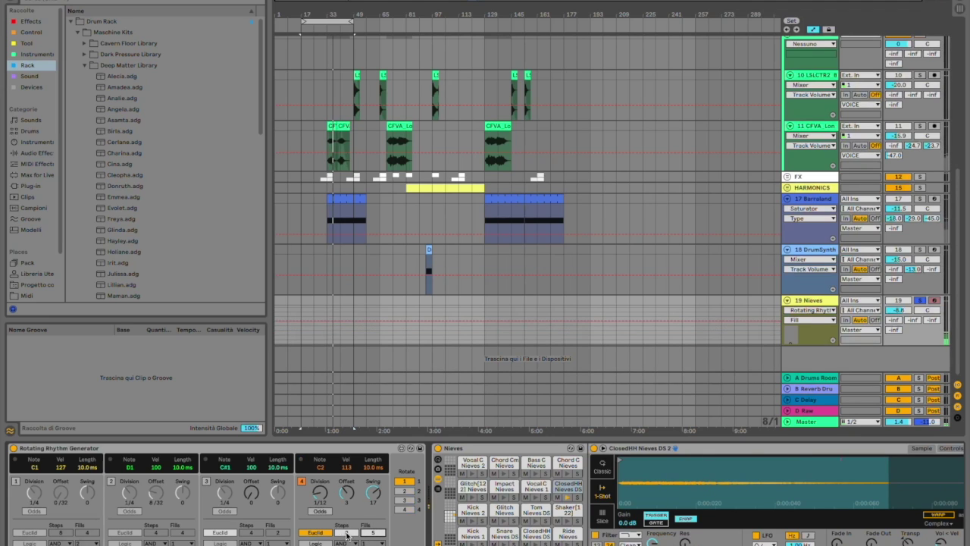
drag(329, 501, 318, 483)
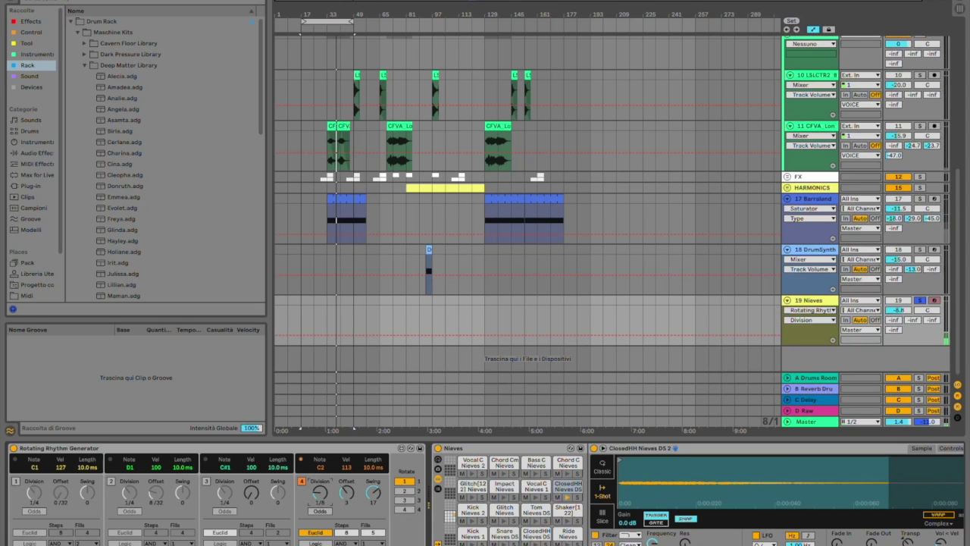
drag(322, 499, 345, 516)
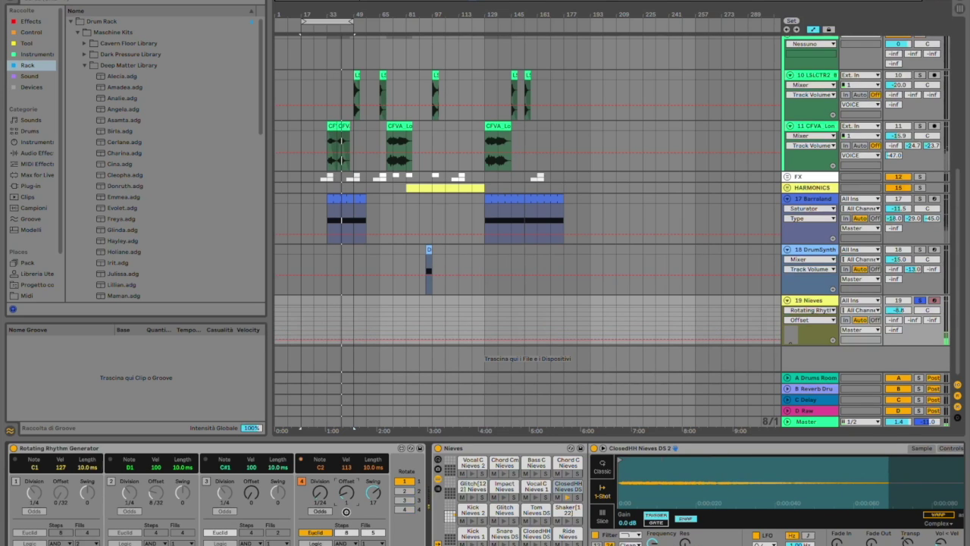
Reduce the swing of voice 4, set its division to 1/16 and adjust its offset.
drag(373, 494, 324, 484)
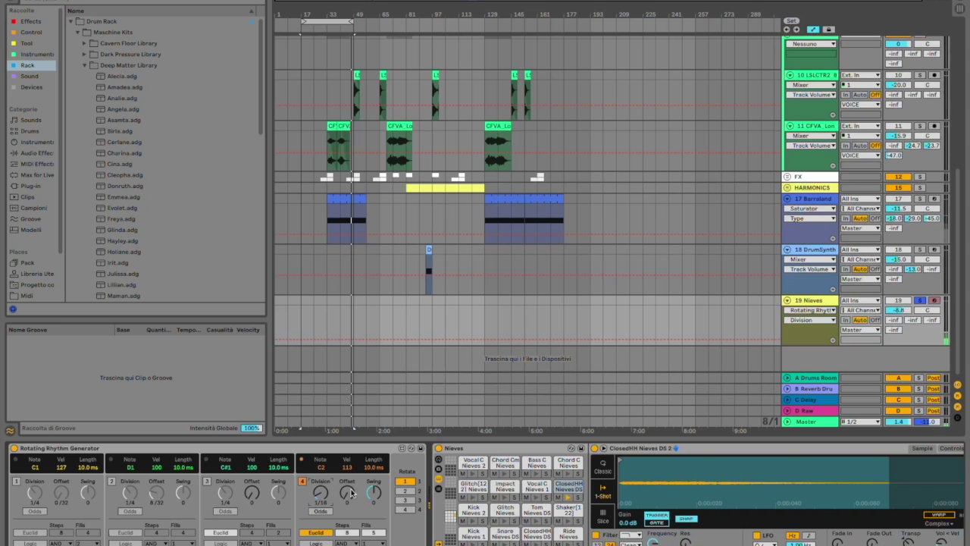
click(349, 492)
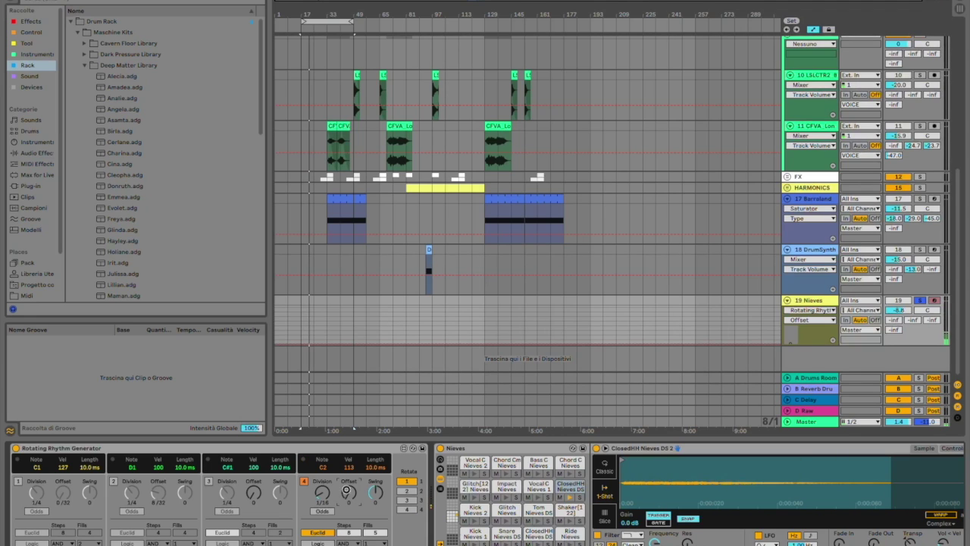
drag(347, 491, 348, 473)
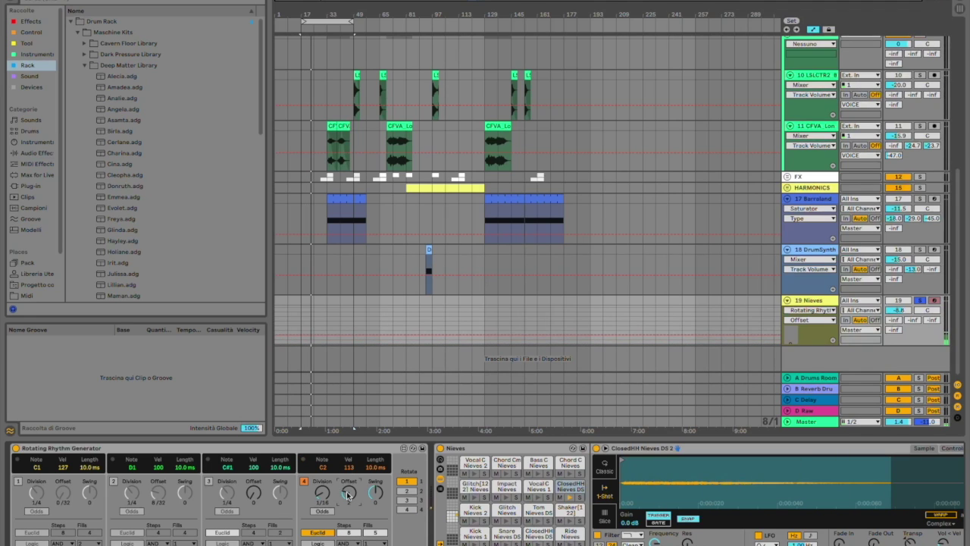
Set the Nieves track volume to 0 dB and the offset of voice 4 to 1.
click(949, 541)
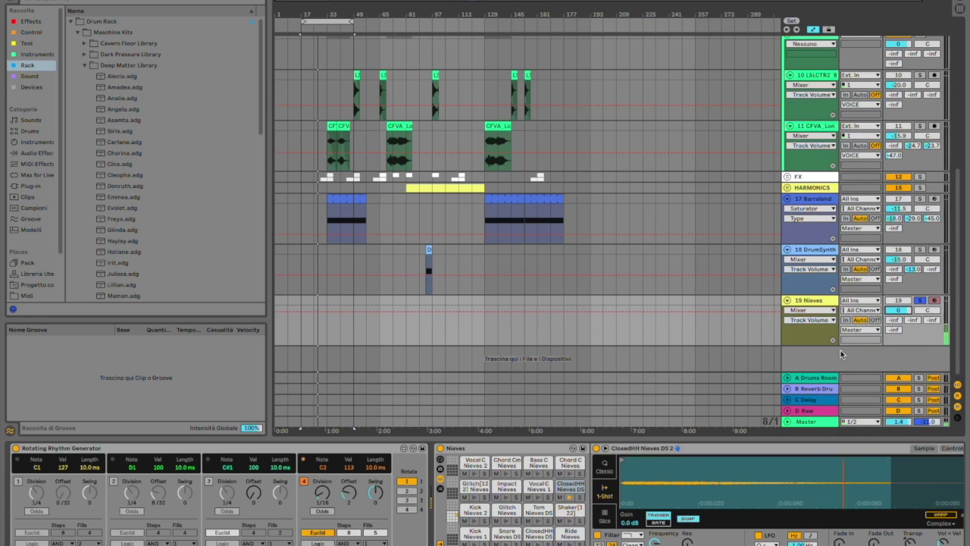
drag(352, 497, 349, 509)
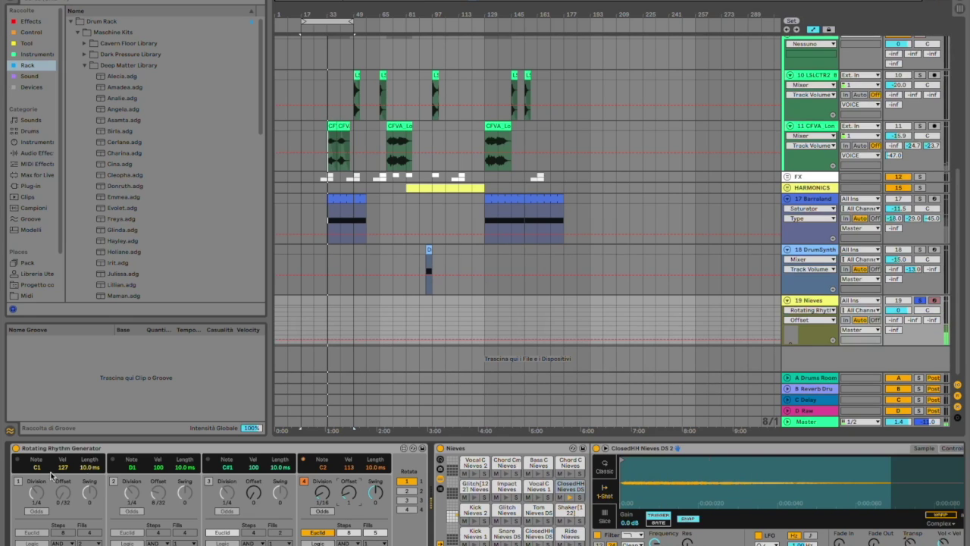
Activate voices 1 and 3 alongside voice 4, trying voice 2 briefly and switching it off again.
scroll(21, 486, left, 1)
click(21, 483)
click(116, 481)
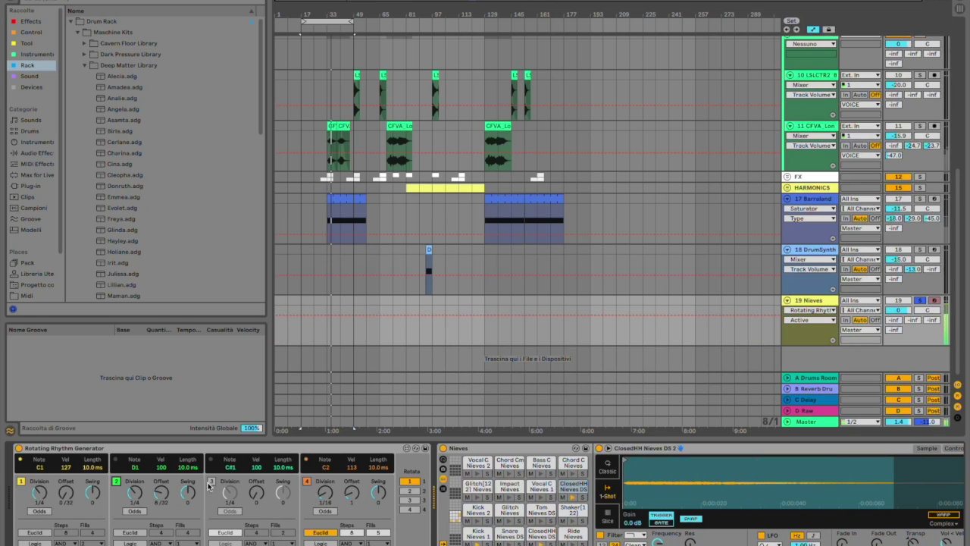
click(116, 481)
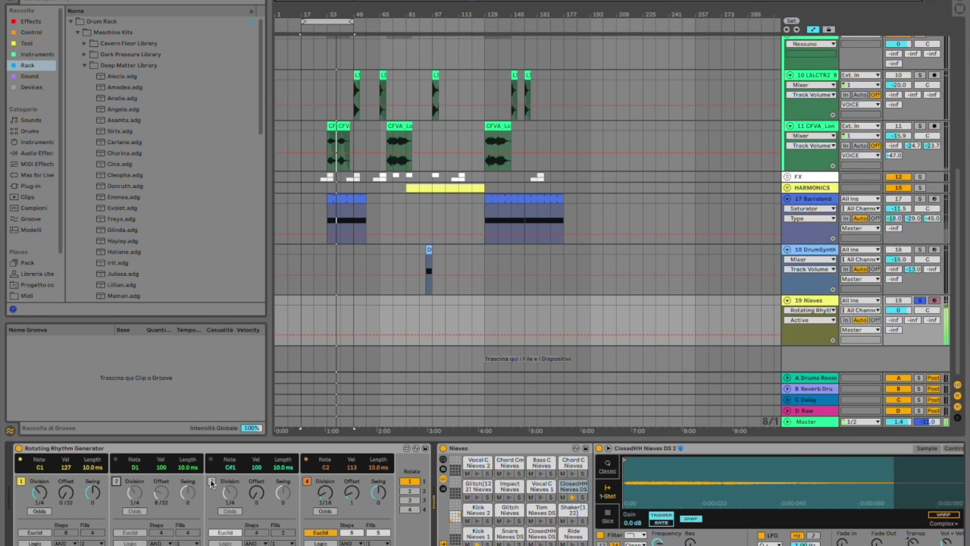
click(211, 482)
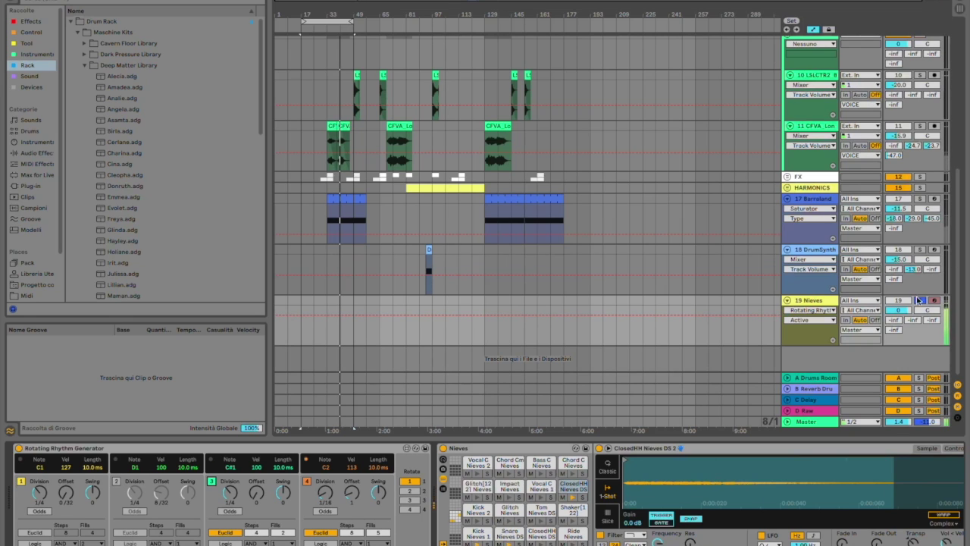
Unsolo the Nieves track and balance it against the full mix, with Nieves at 1.8 dB and the BASS group at -0.2 dB.
drag(898, 310, 898, 304)
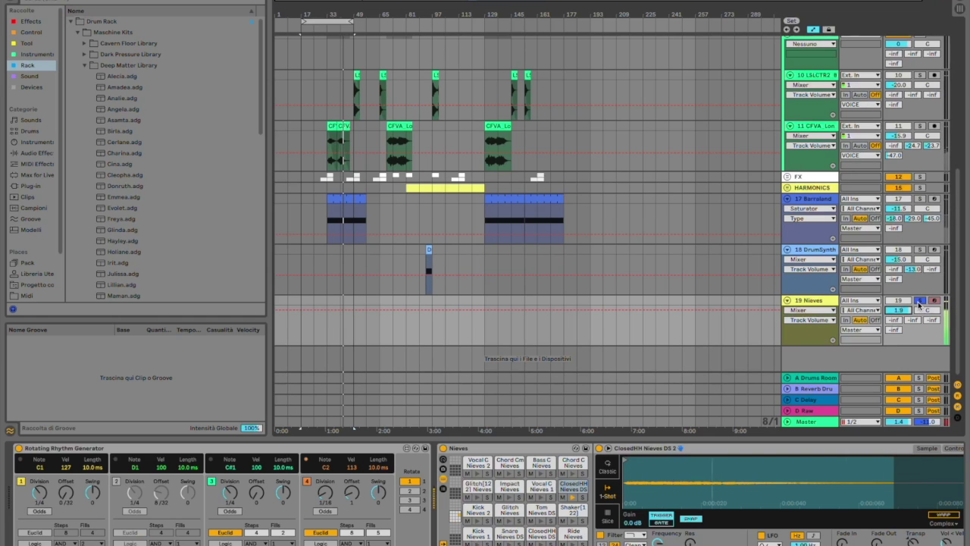
click(920, 301)
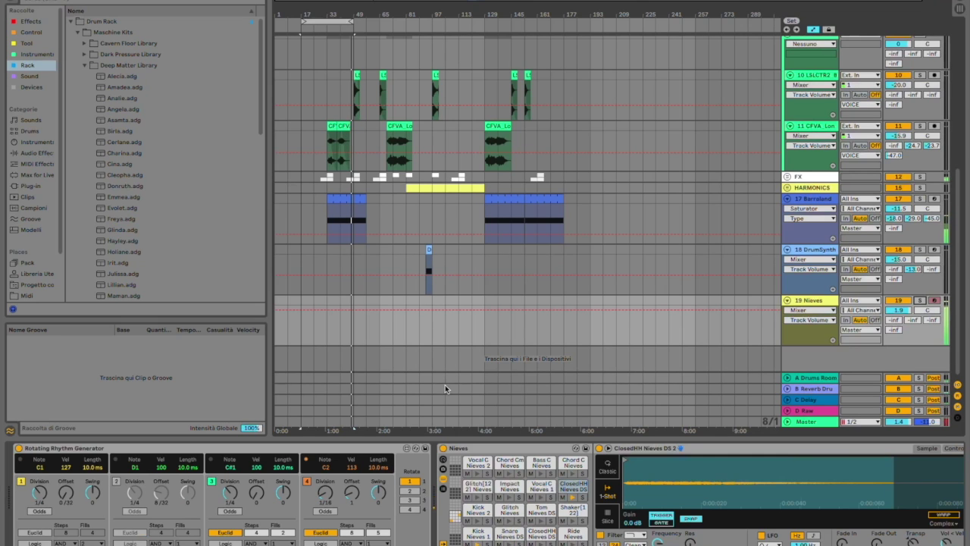
scroll(783, 214, up, 5)
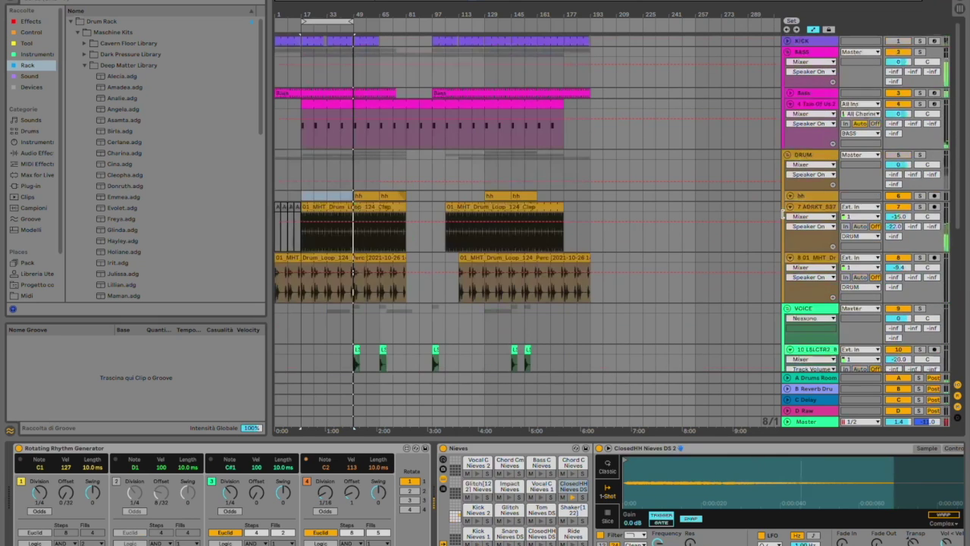
drag(894, 65, 894, 73)
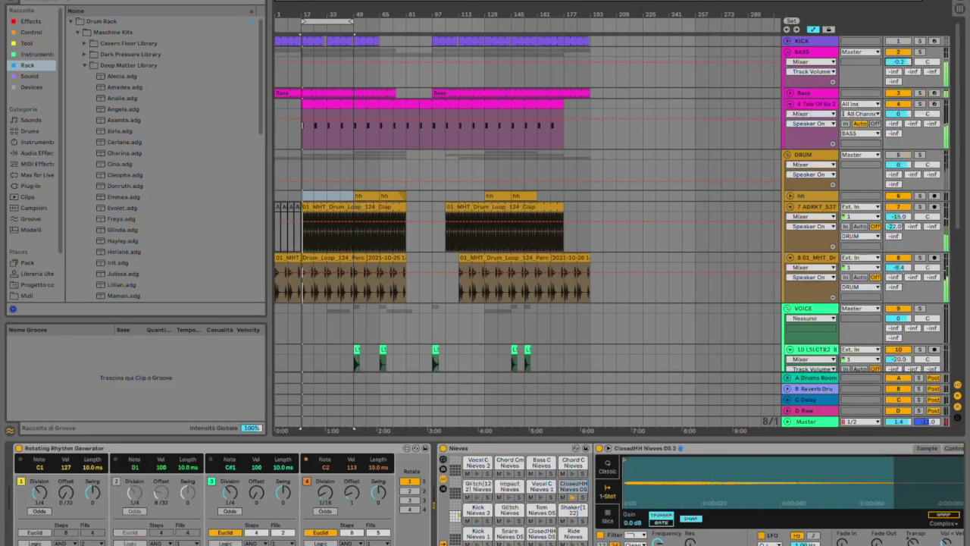
scroll(881, 216, down, 6)
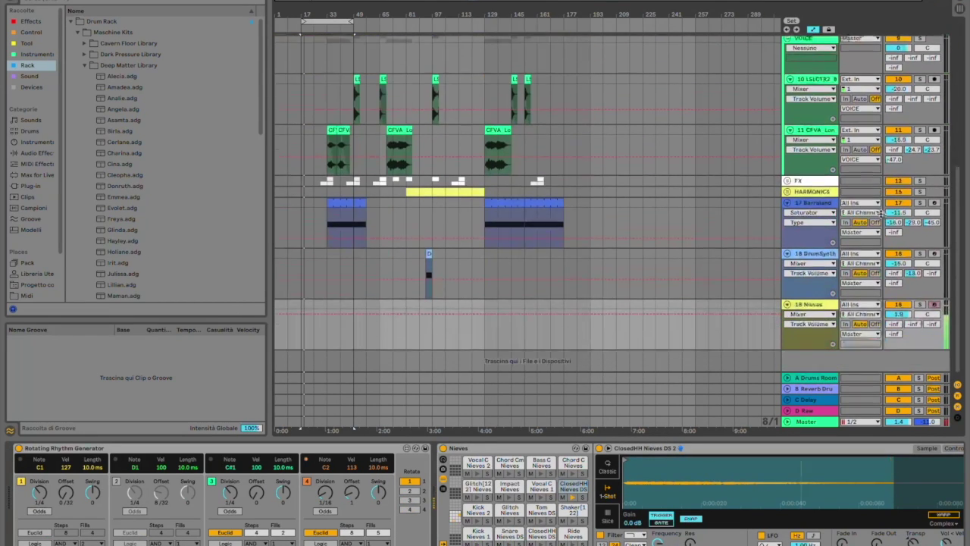
drag(898, 310, 898, 305)
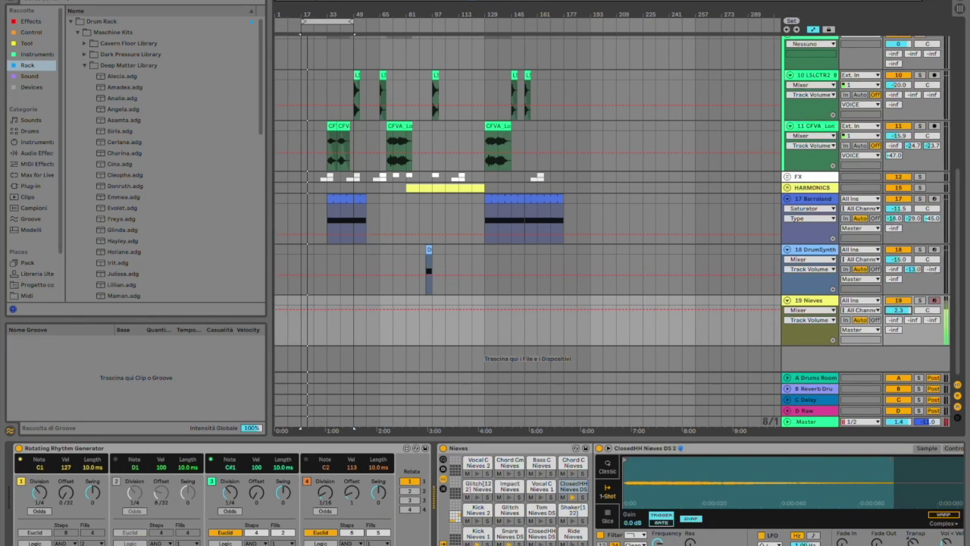
drag(898, 310, 898, 314)
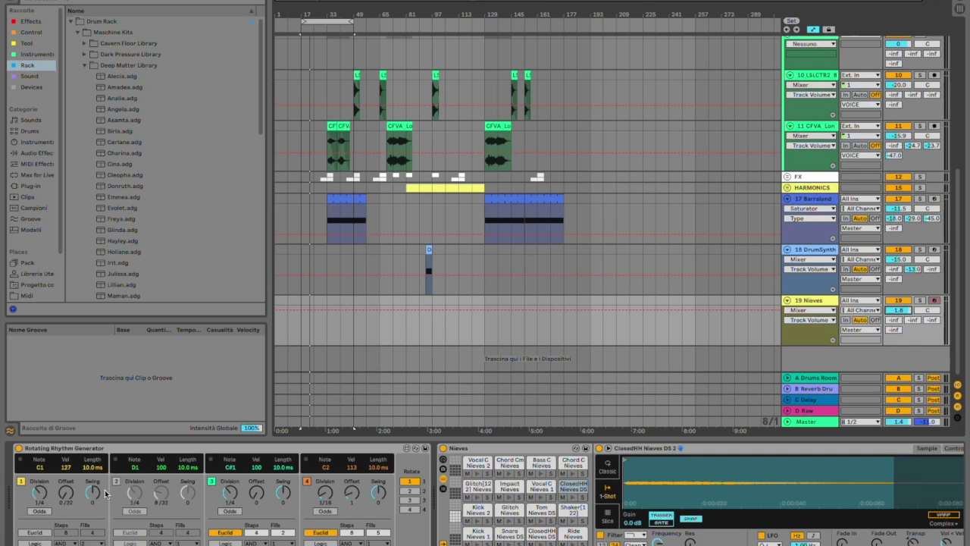
Solo the Nieves track, start playback and compare rotations 1 and 2, toggling voice 3 off and on.
click(921, 302)
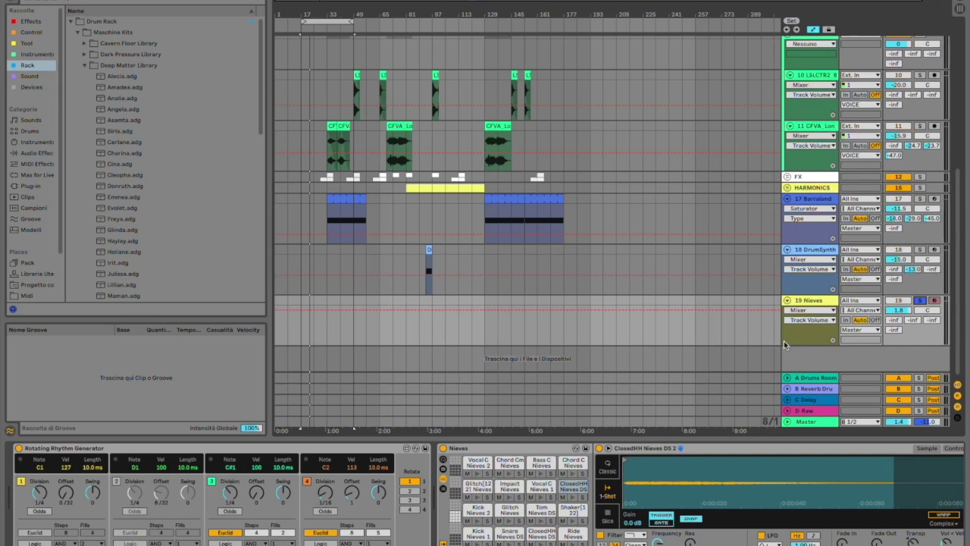
key(space)
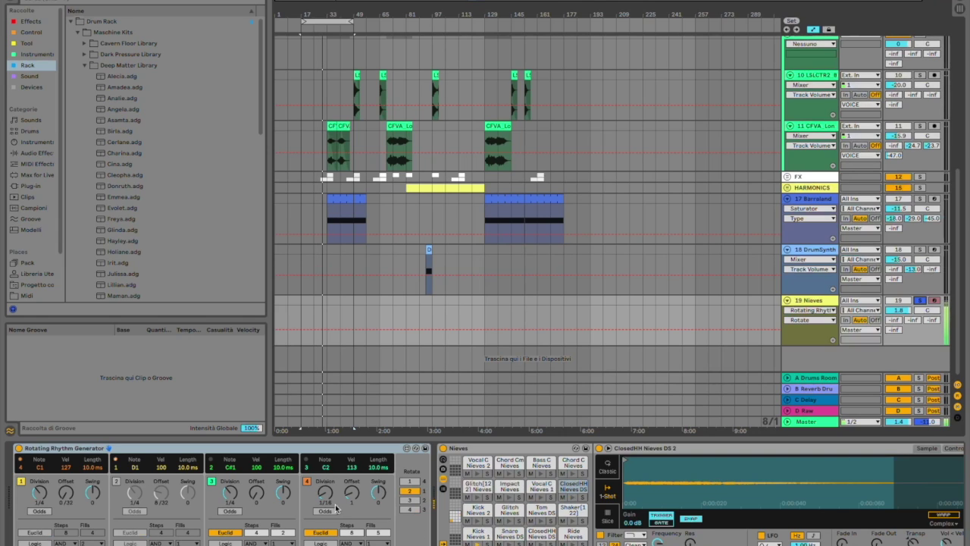
click(211, 481)
click(211, 481)
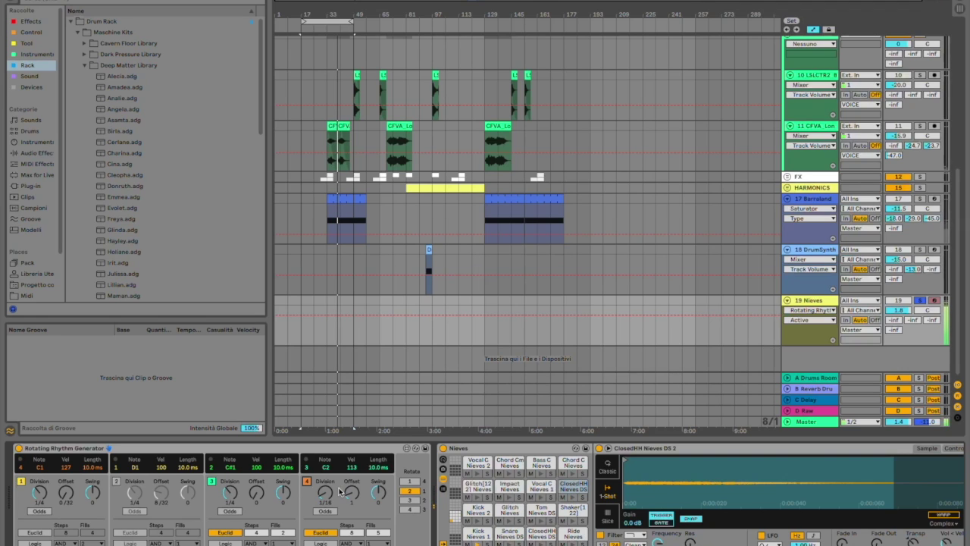
click(414, 481)
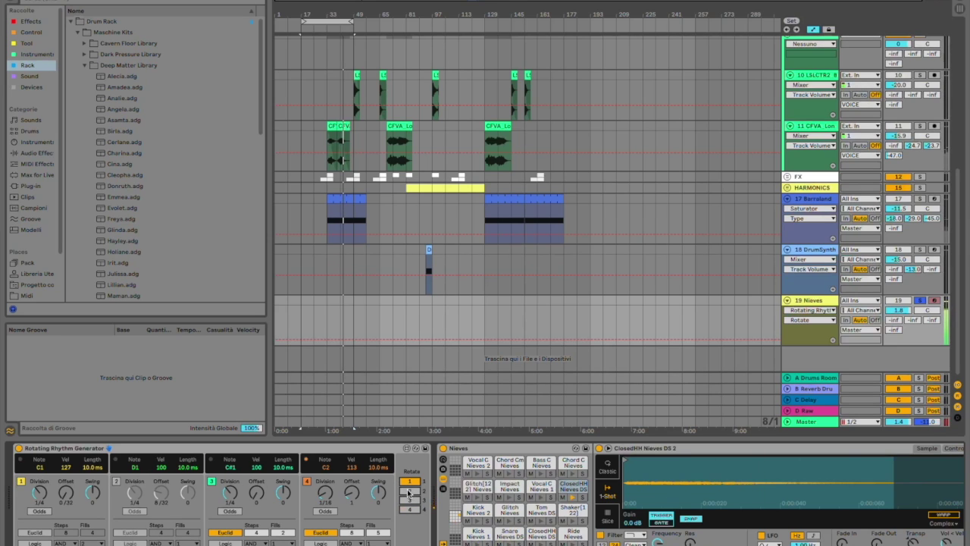
click(408, 491)
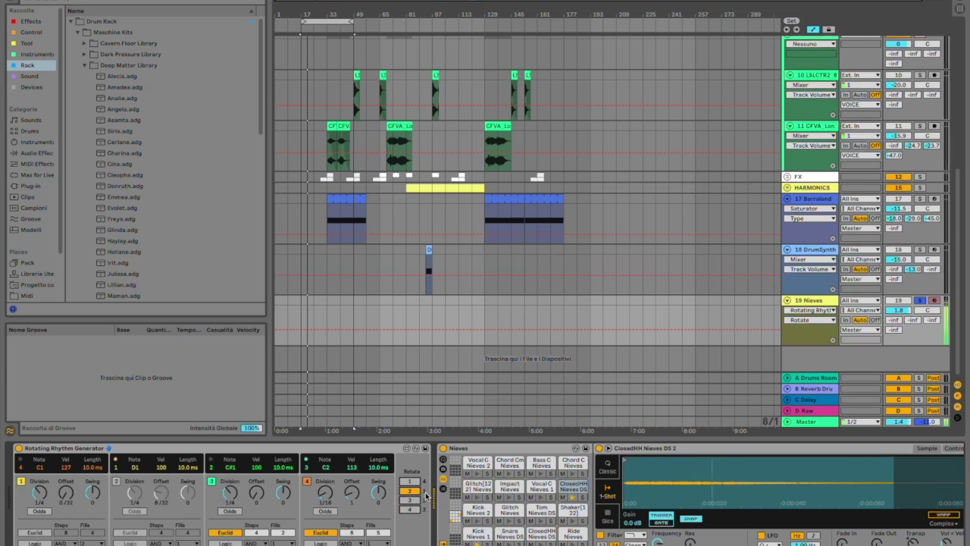
Activate voice 2, audition it with voices 1, 3 and 4 switched off in different combinations, and end with all four voices active.
click(117, 483)
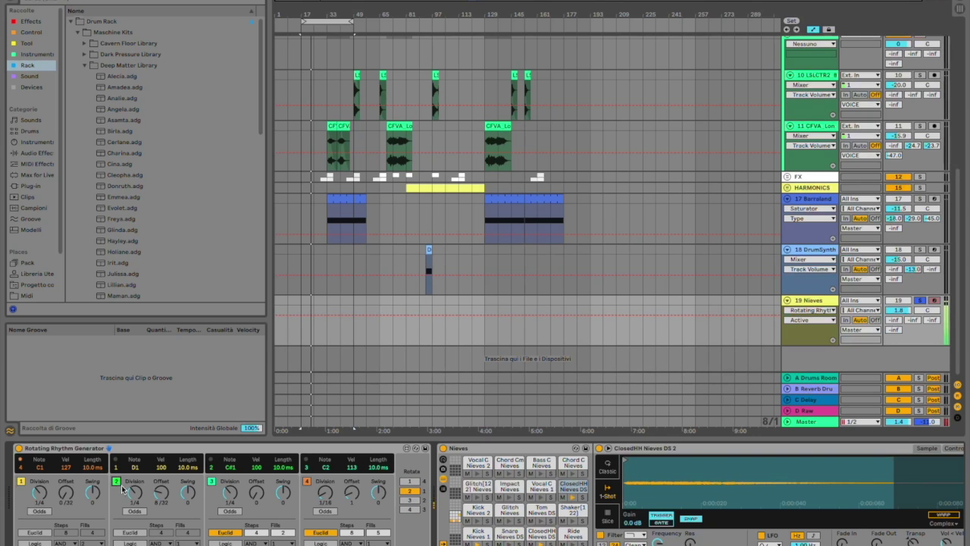
click(20, 481)
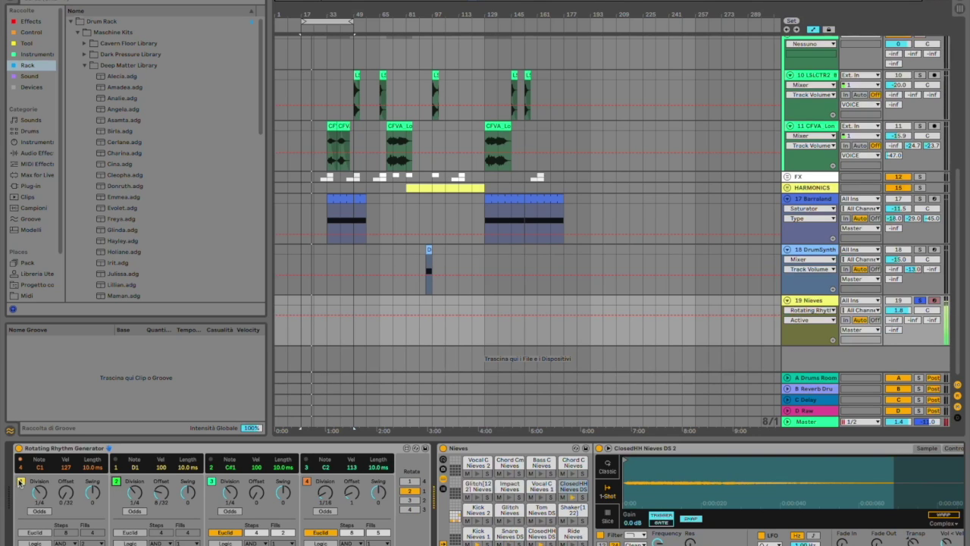
click(211, 482)
click(307, 481)
click(212, 481)
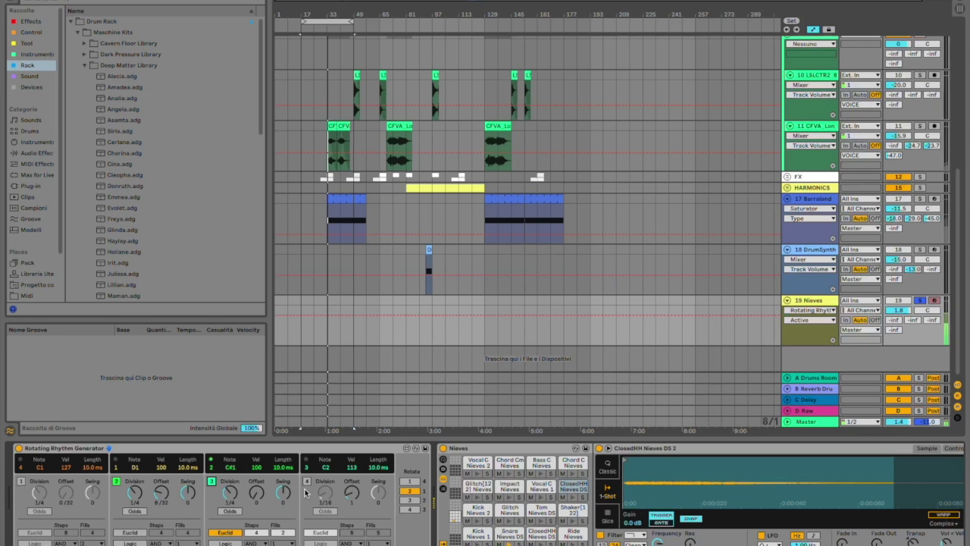
click(411, 481)
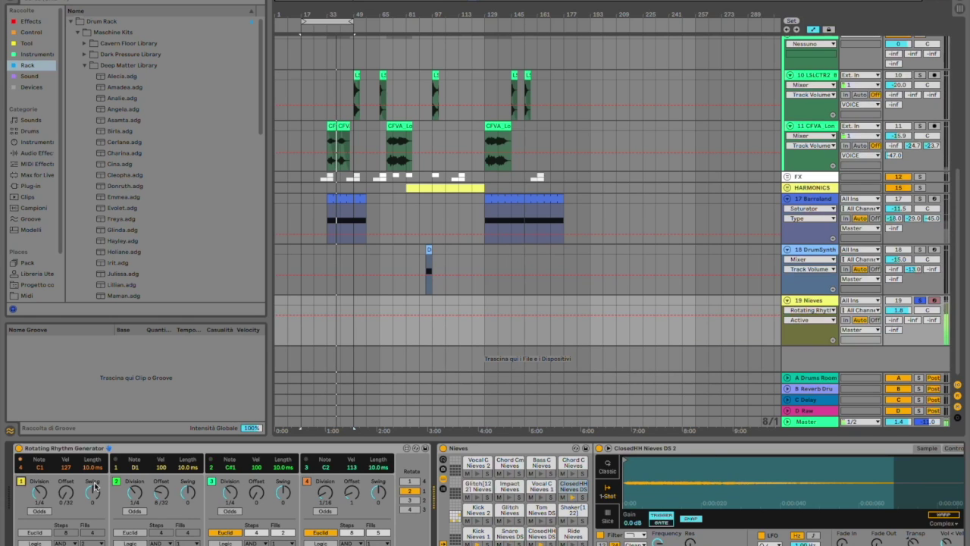
Audition rotations 4, 3, 1, 2, 3 and 4, return the rotation to 1 and unsolo the Nieves track.
click(409, 509)
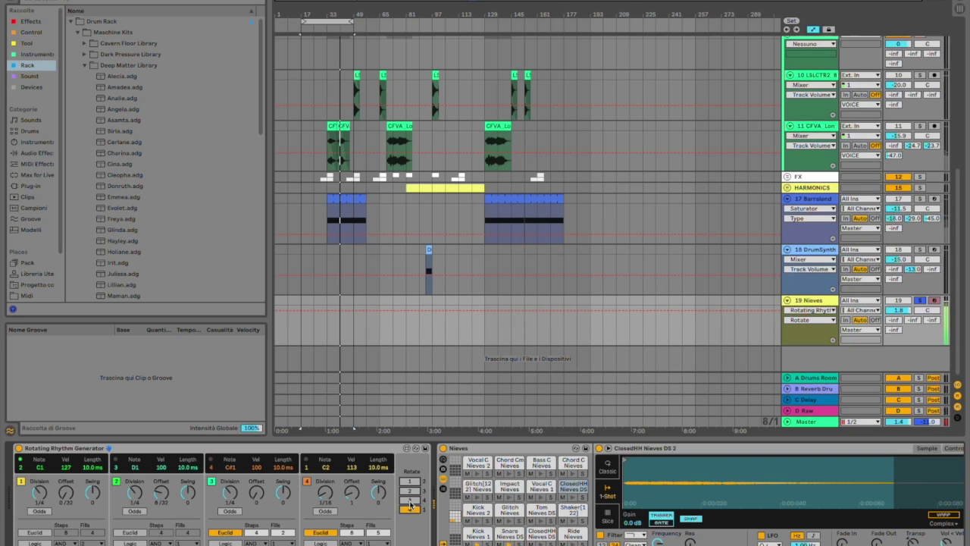
click(411, 500)
click(412, 482)
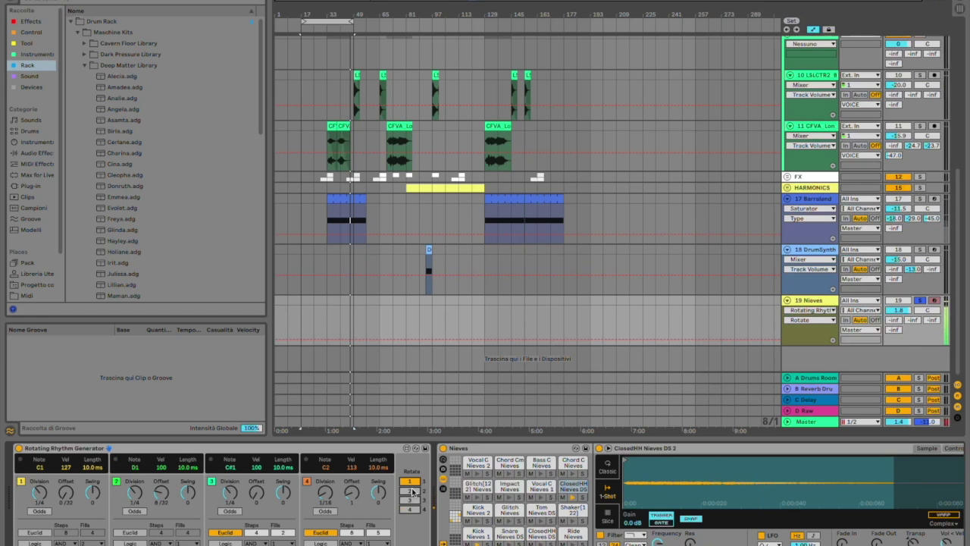
click(412, 491)
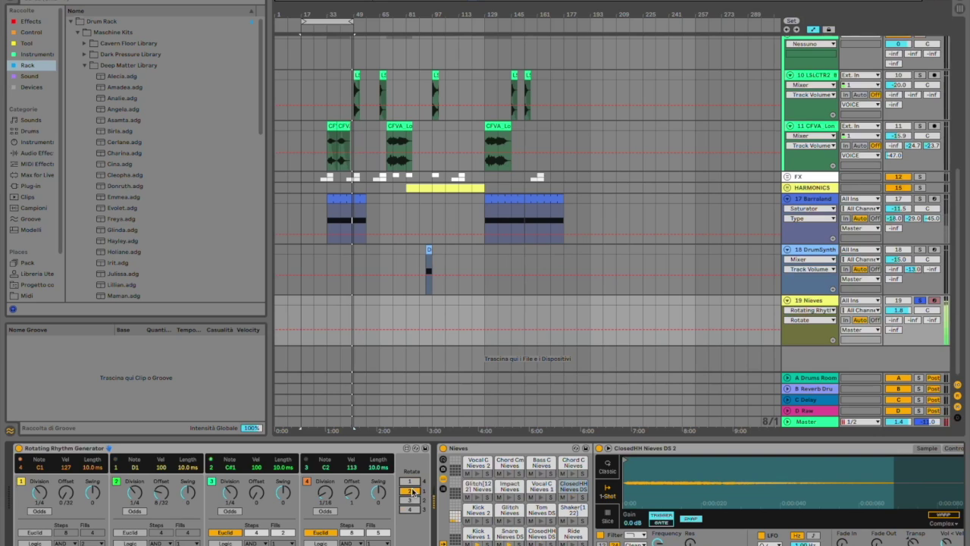
scroll(412, 491, down, 1)
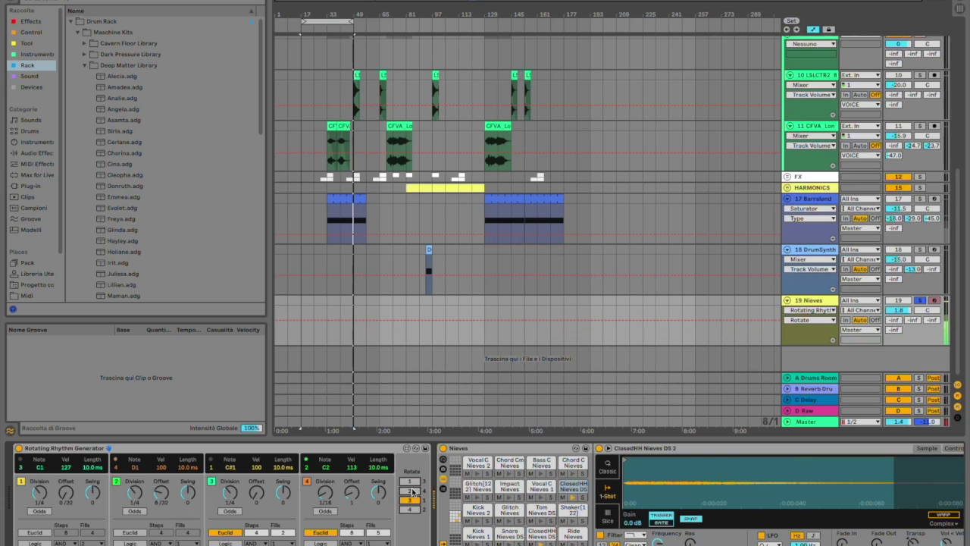
scroll(412, 491, down, 1)
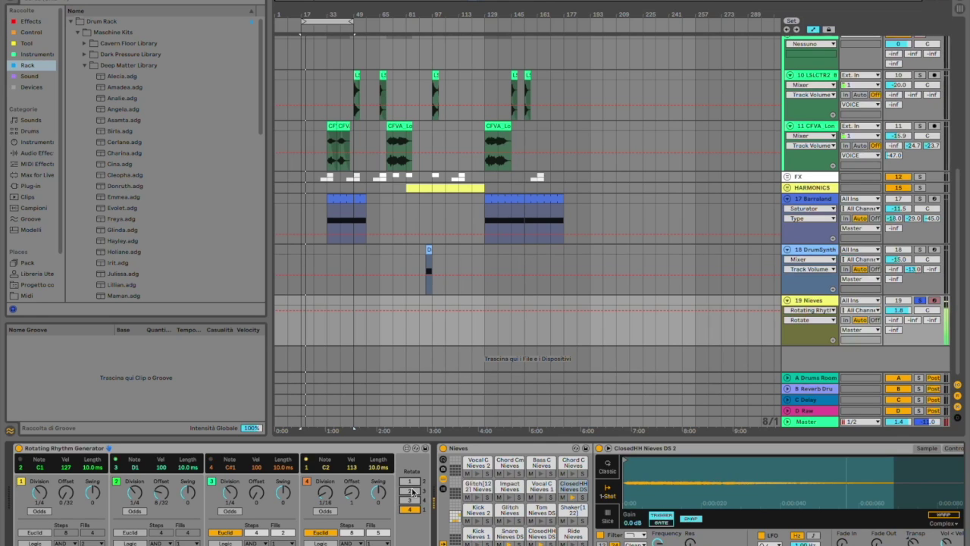
click(412, 490)
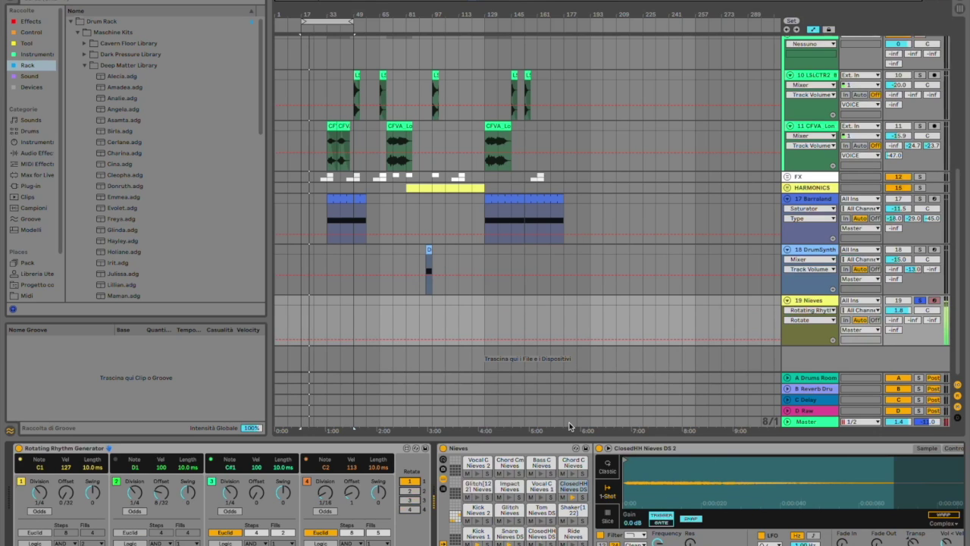
click(921, 300)
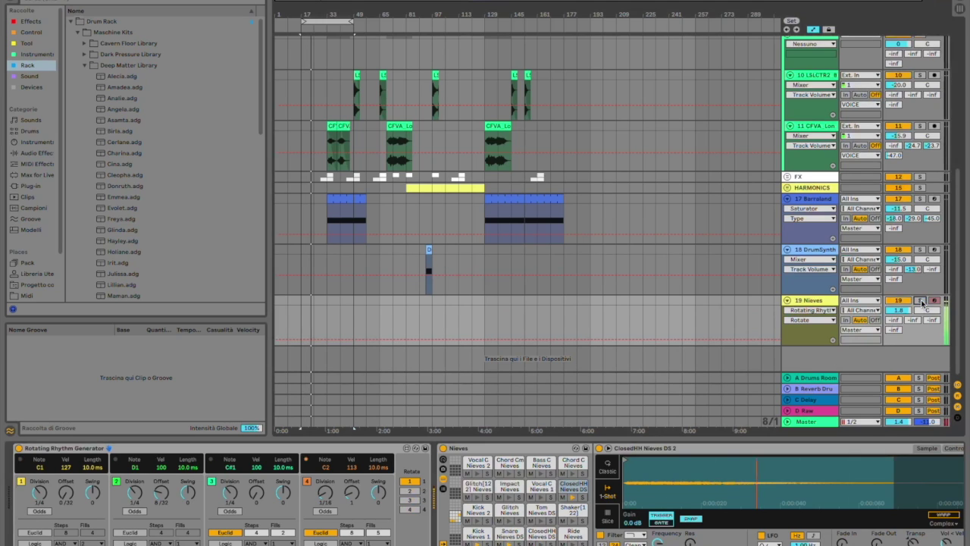